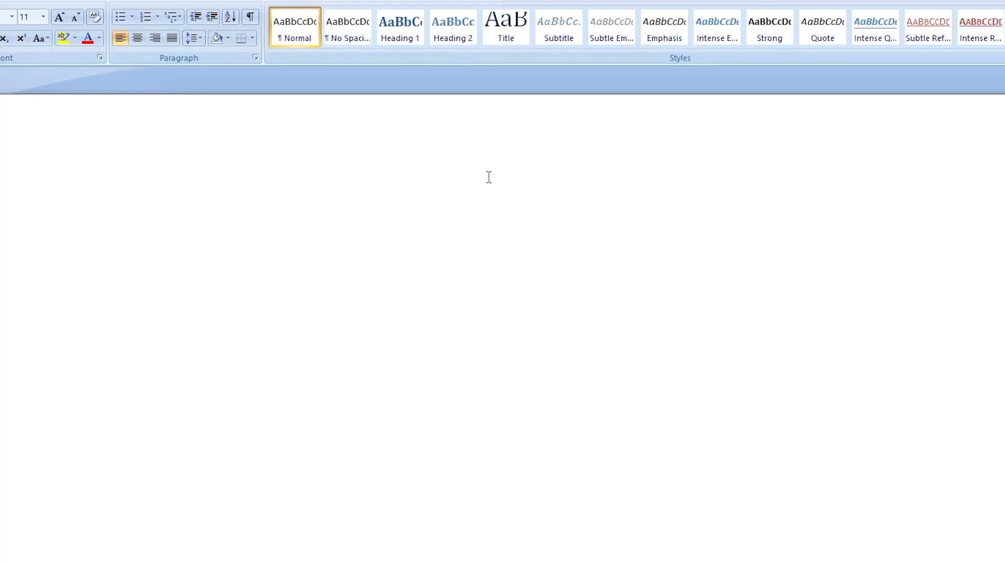
Generate four sample paragraphs of three sentences each with =rand(4,3) and select the first paragraph
{"action": "type", "text": "=rand(4,3)"}
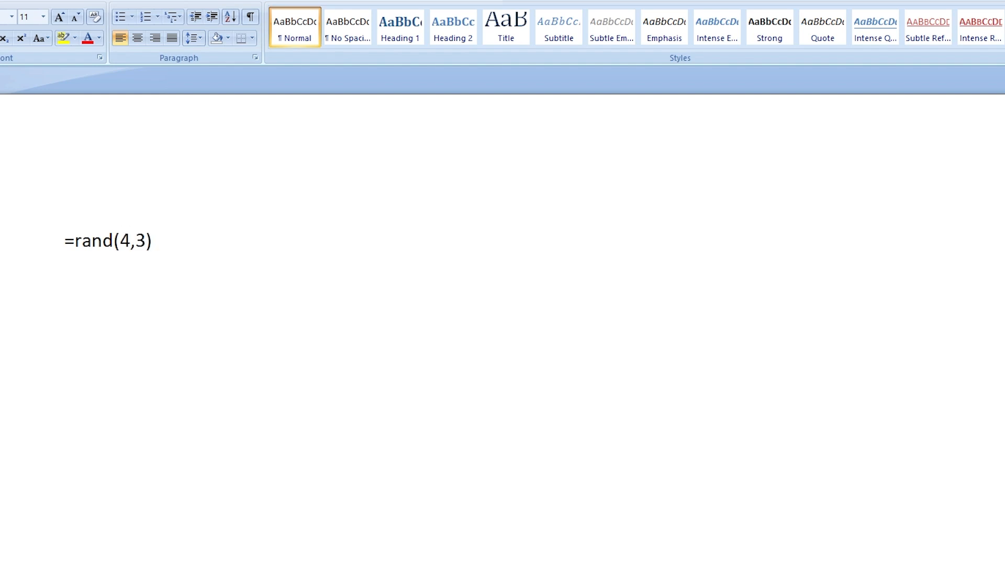
{"action": "key", "text": "Return"}
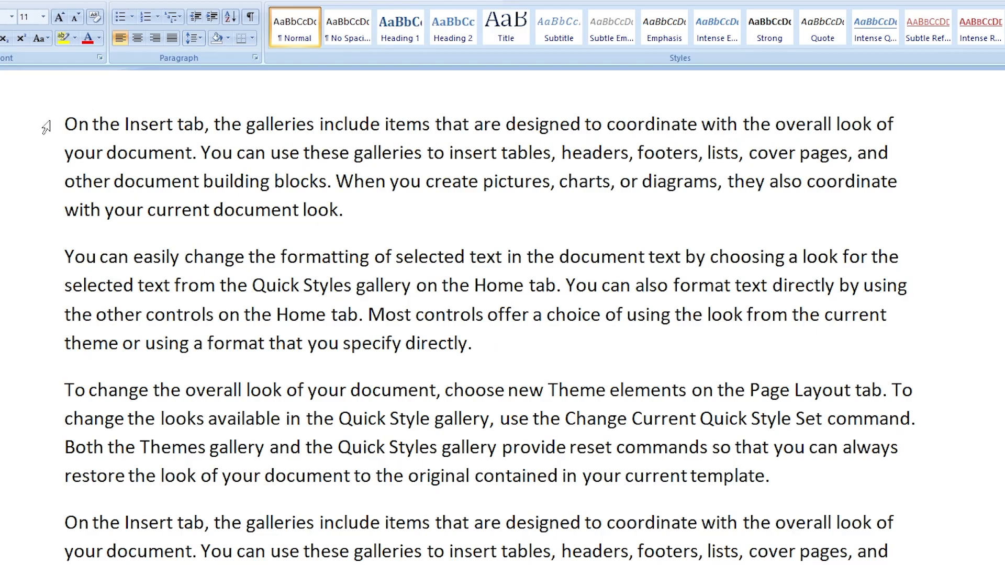
{"action": "left_click_drag", "start_coordinate": [65, 123], "coordinate": [347, 201]}
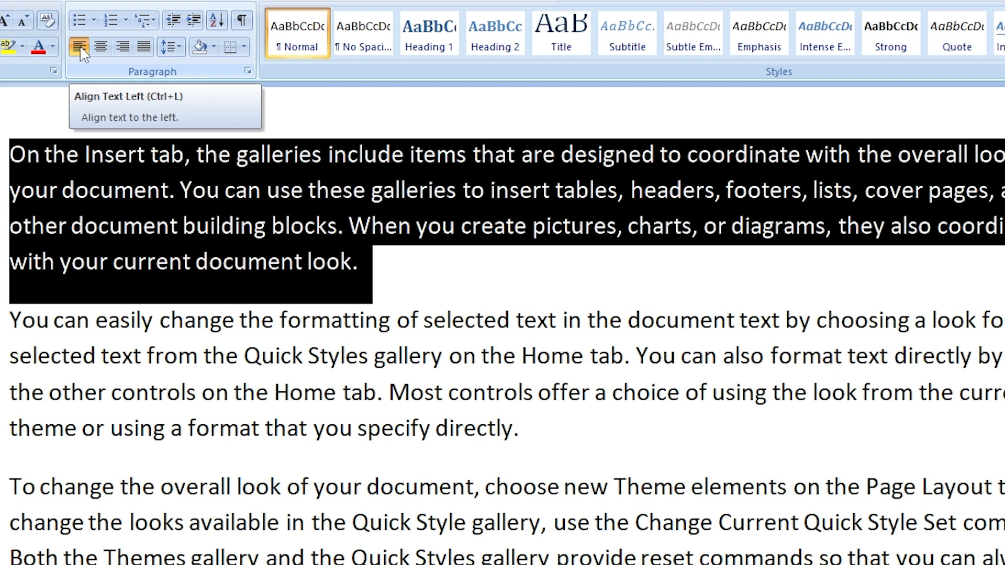
Center the second paragraph, which begins "You can easily change the formatting"
{"action": "left_click_drag", "start_coordinate": [9, 320], "coordinate": [580, 420]}
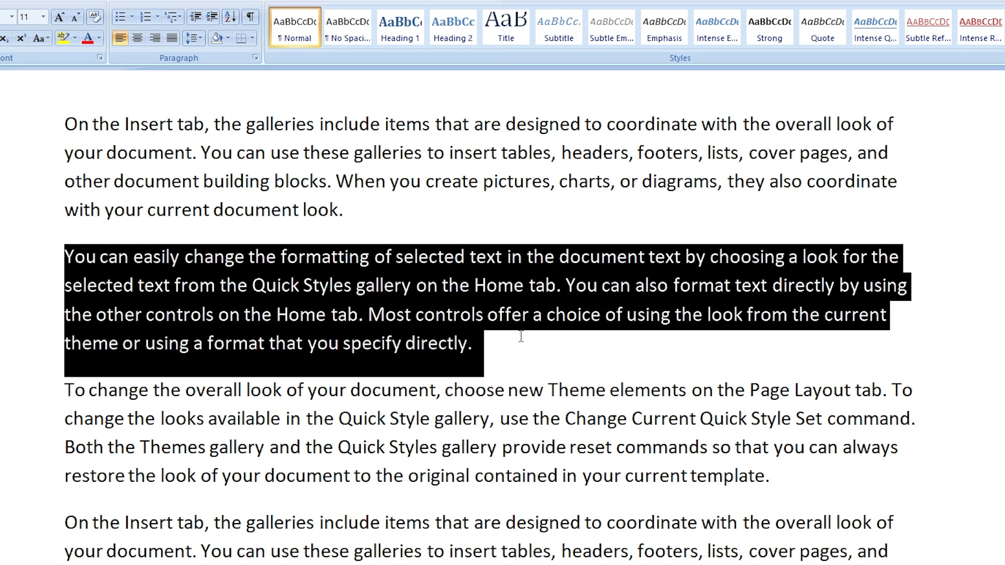
{"action": "left_click", "coordinate": [138, 44]}
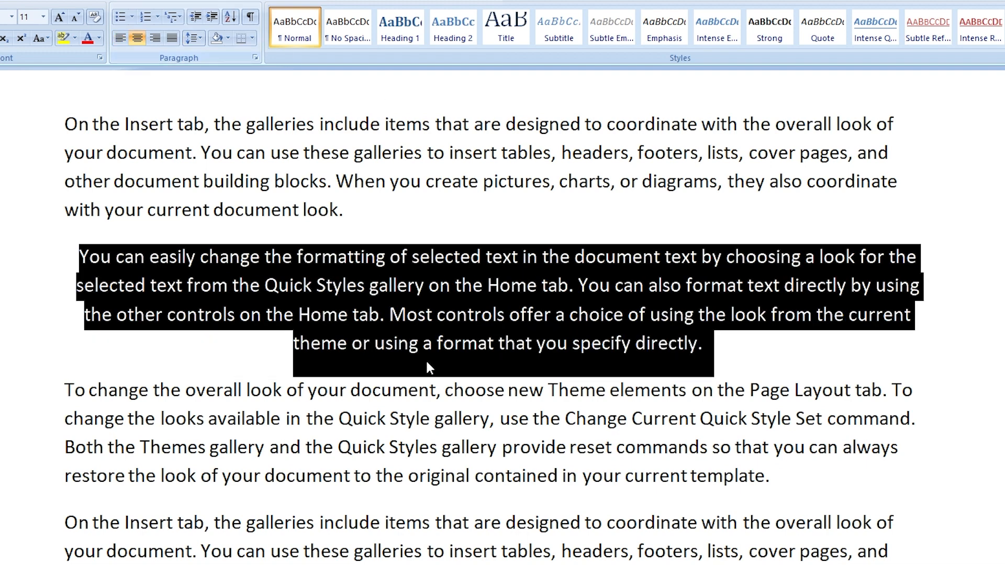
{"action": "left_click", "coordinate": [521, 290]}
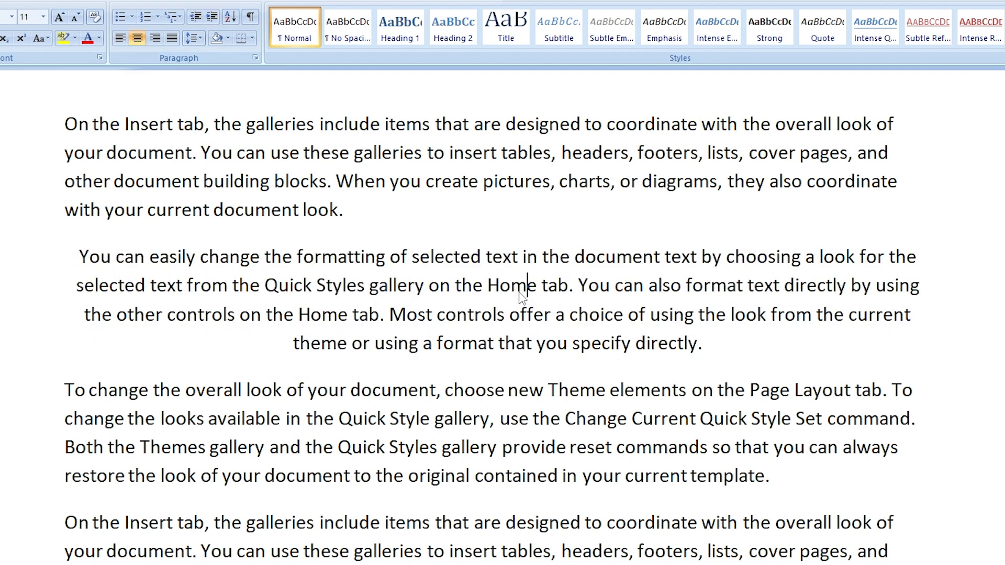
Align the third paragraph, beginning "To change the overall look", to the right margin
{"action": "left_click_drag", "start_coordinate": [62, 390], "coordinate": [772, 495]}
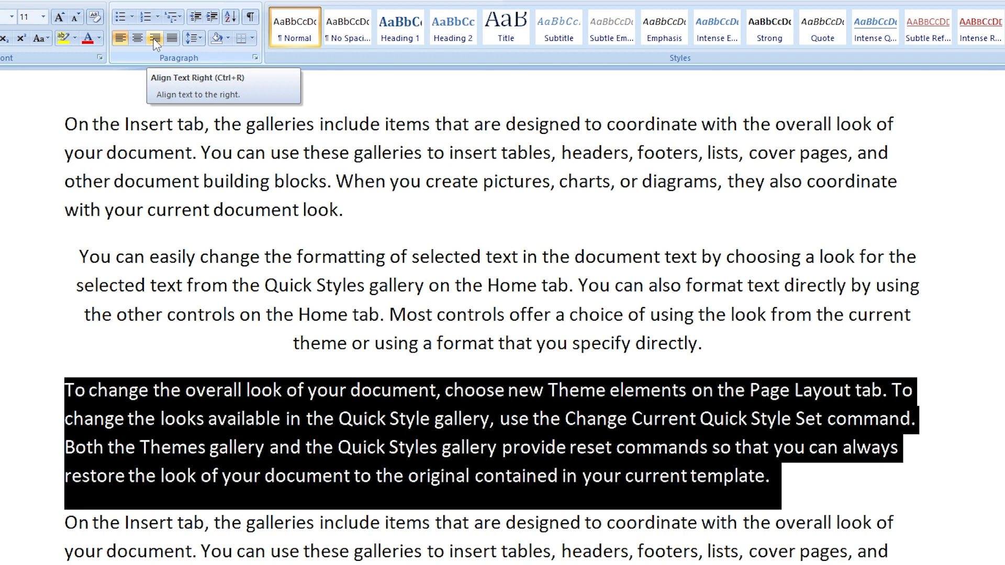
{"action": "key", "text": "ctrl+r"}
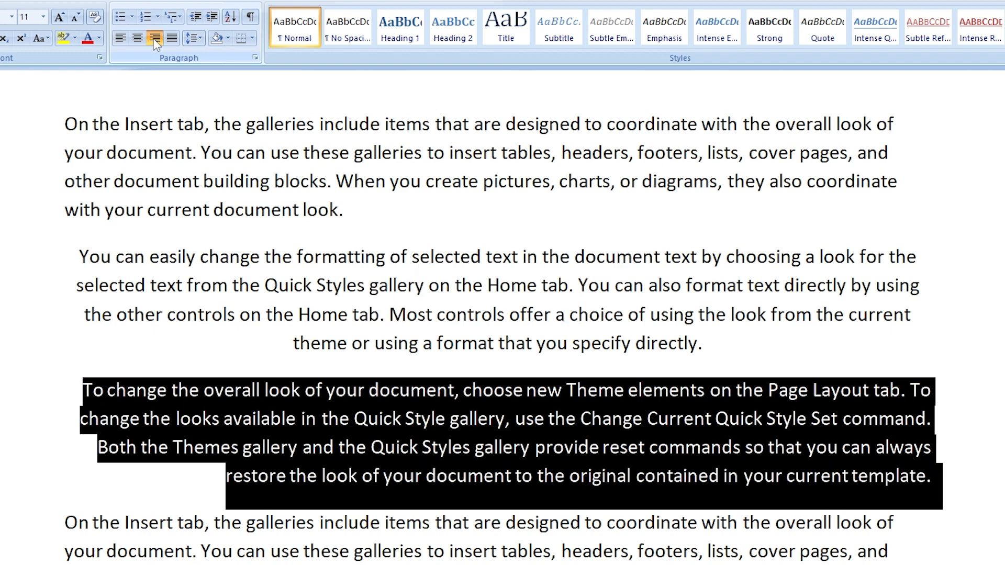
{"action": "left_click", "coordinate": [943, 390]}
{"action": "left_click_drag", "start_coordinate": [944, 391], "coordinate": [942, 470]}
{"action": "left_click_drag", "start_coordinate": [892, 390], "coordinate": [937, 466]}
{"action": "left_click_drag", "start_coordinate": [83, 391], "coordinate": [289, 477]}
{"action": "left_click_drag", "start_coordinate": [890, 125], "coordinate": [914, 183]}
Justify the fourth paragraph so its text aligns to both the left and right margins
{"action": "left_click_drag", "start_coordinate": [63, 523], "coordinate": [372, 564]}
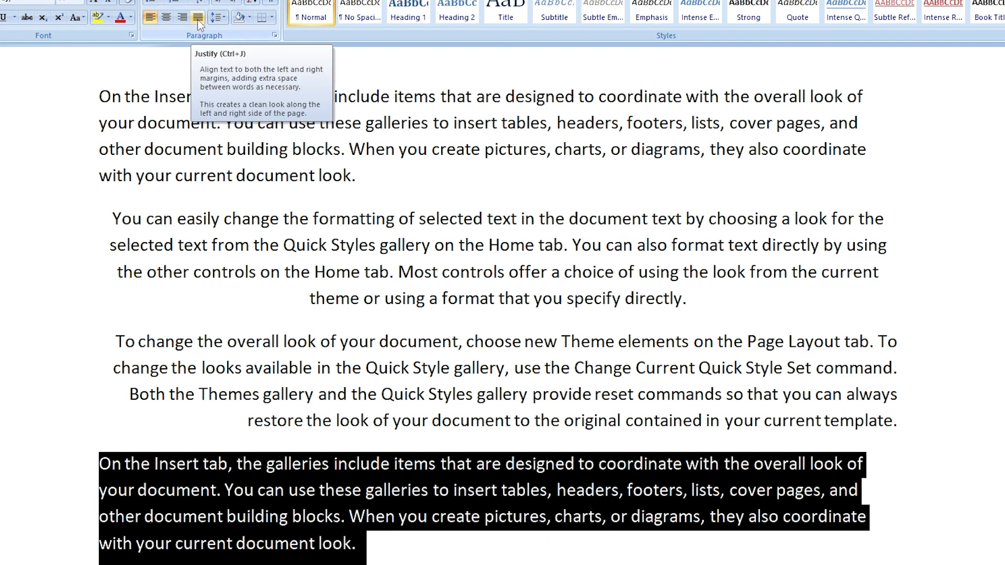
{"action": "key", "text": "ctrl+j"}
{"action": "left_click", "coordinate": [198, 20]}
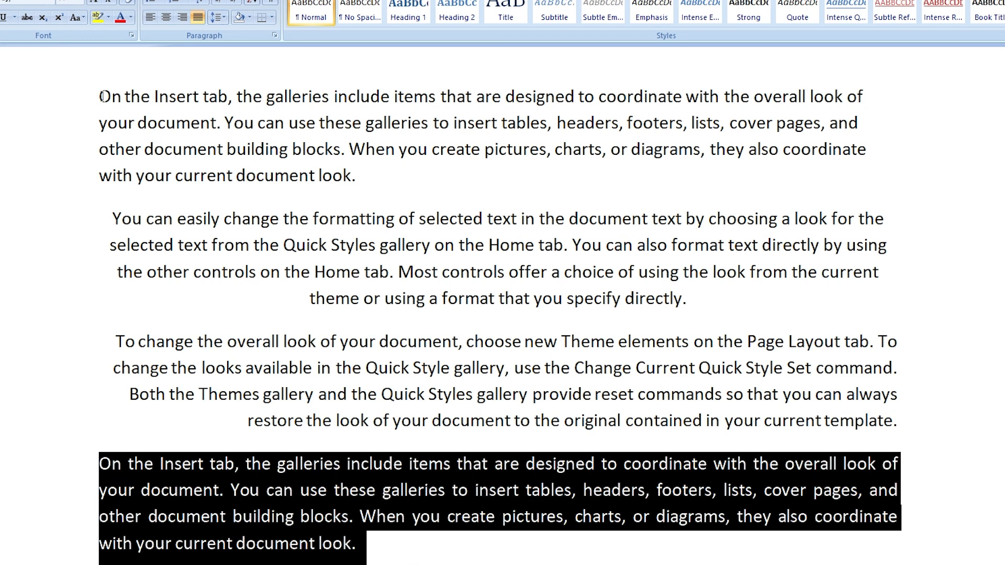
Remove the space after the first paragraph and add that space back
{"action": "left_click_drag", "start_coordinate": [103, 97], "coordinate": [406, 550]}
{"action": "left_click_drag", "start_coordinate": [99, 97], "coordinate": [372, 178]}
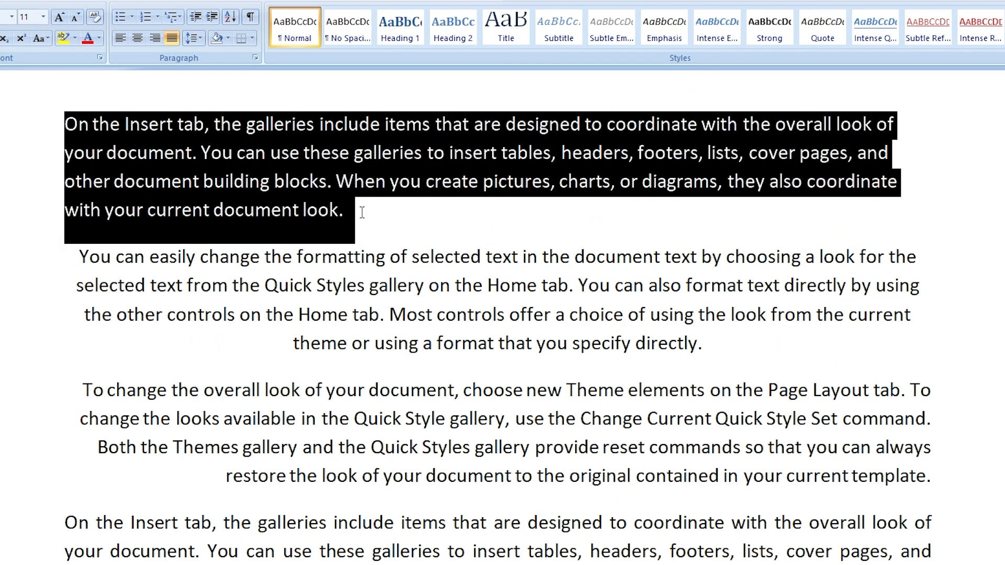
{"action": "left_click_drag", "start_coordinate": [362, 212], "coordinate": [361, 212]}
{"action": "left_click", "coordinate": [200, 39]}
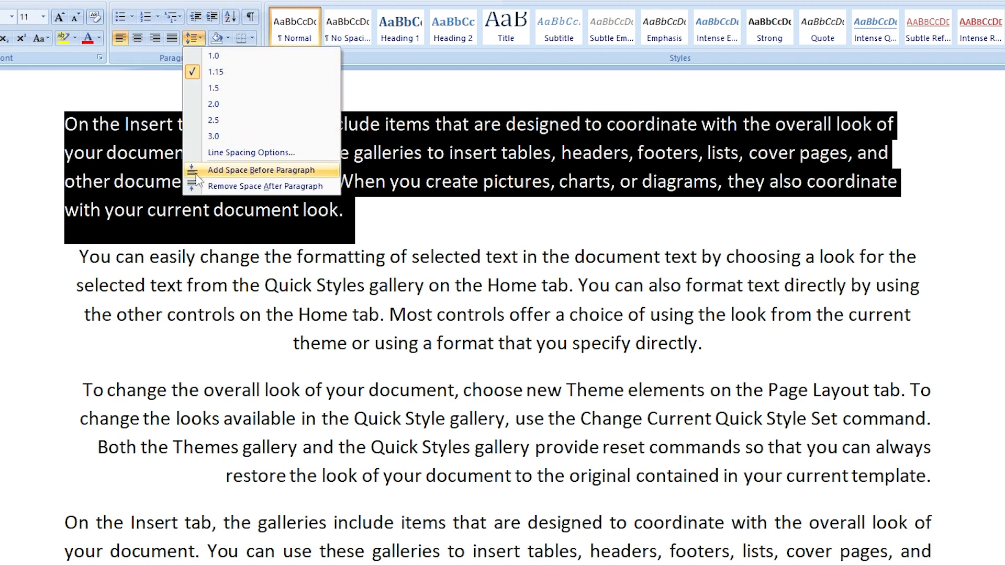
{"action": "left_click", "coordinate": [309, 189]}
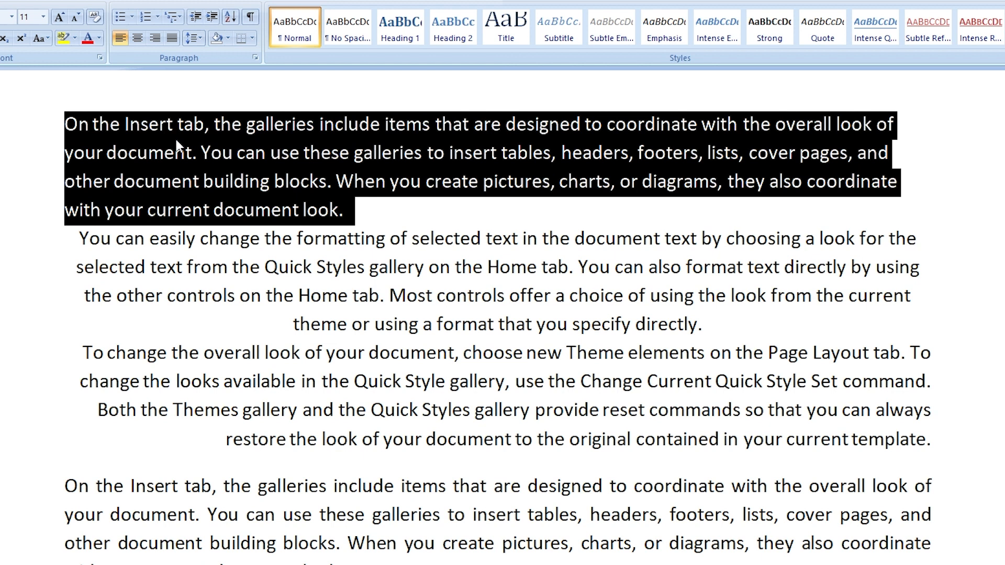
{"action": "left_click", "coordinate": [200, 36]}
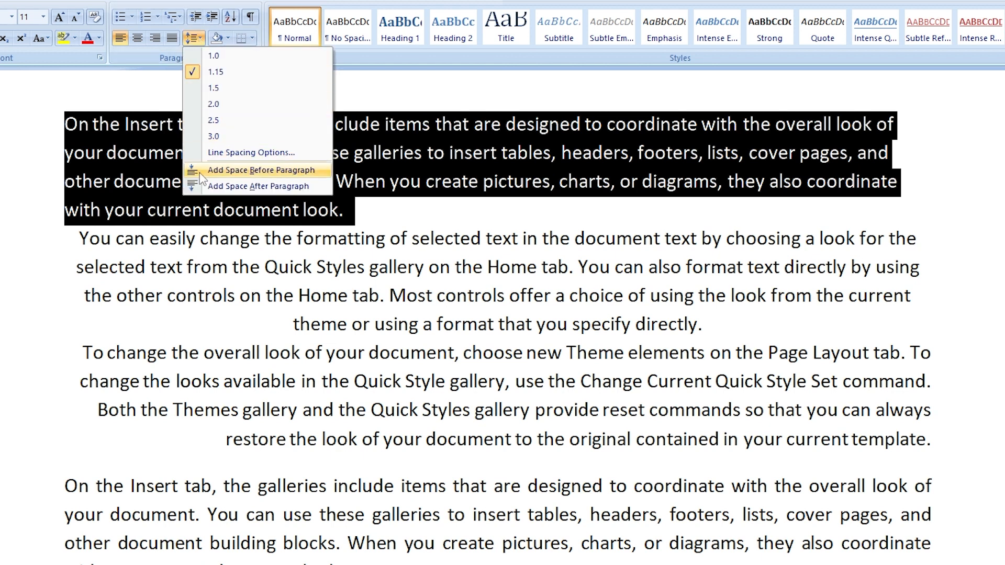
{"action": "left_click", "coordinate": [246, 186]}
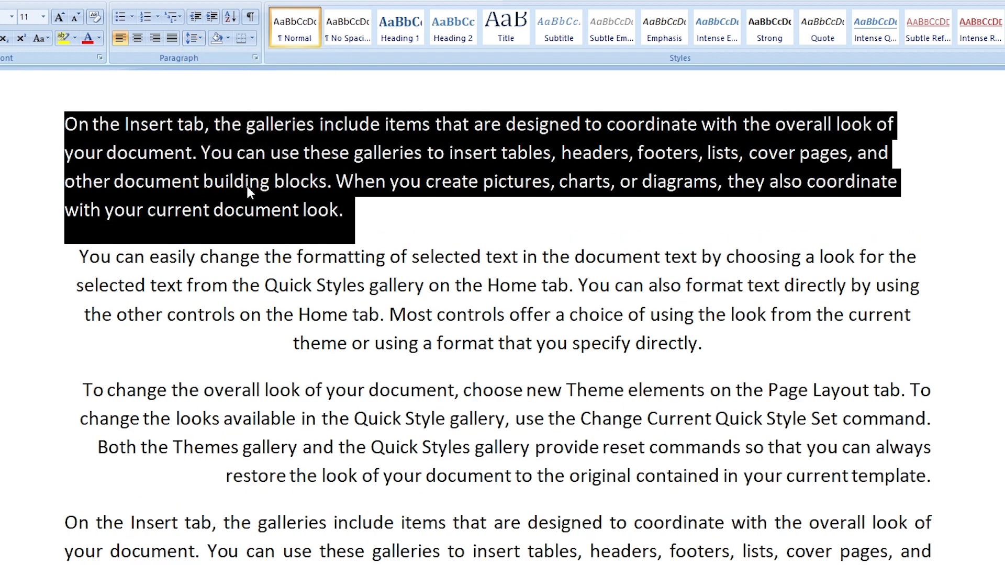
Add space before the first paragraph
{"action": "left_click", "coordinate": [198, 37]}
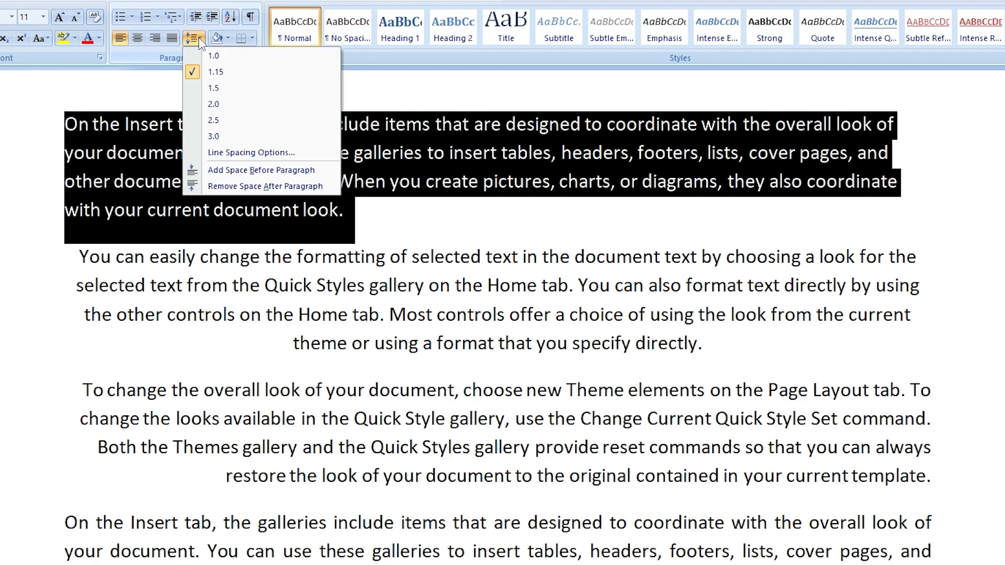
{"action": "left_click", "coordinate": [212, 170]}
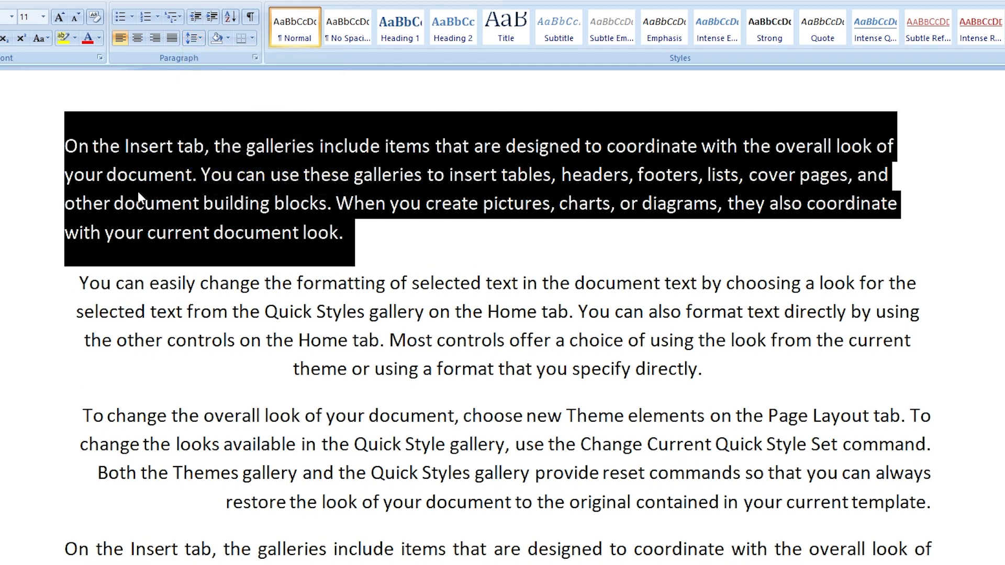
{"action": "left_click", "coordinate": [133, 249]}
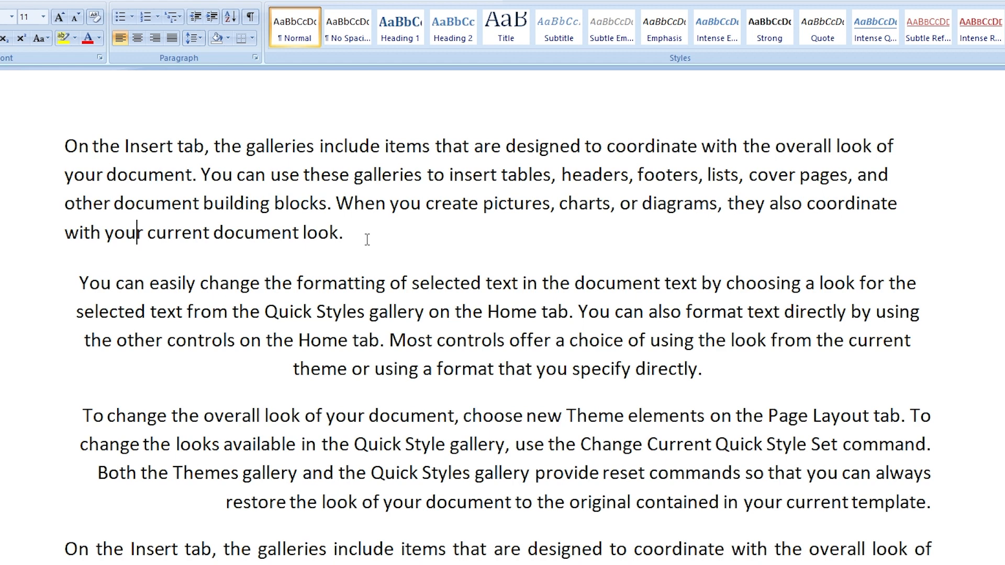
Set the first paragraph's line spacing to 3.0
{"action": "left_click_drag", "start_coordinate": [367, 239], "coordinate": [67, 141]}
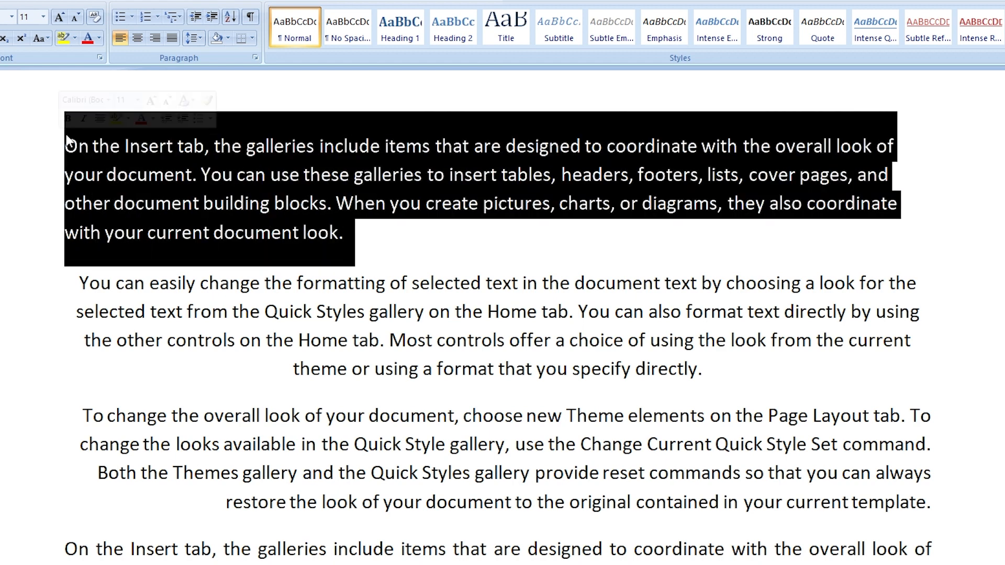
{"action": "left_click", "coordinate": [198, 36]}
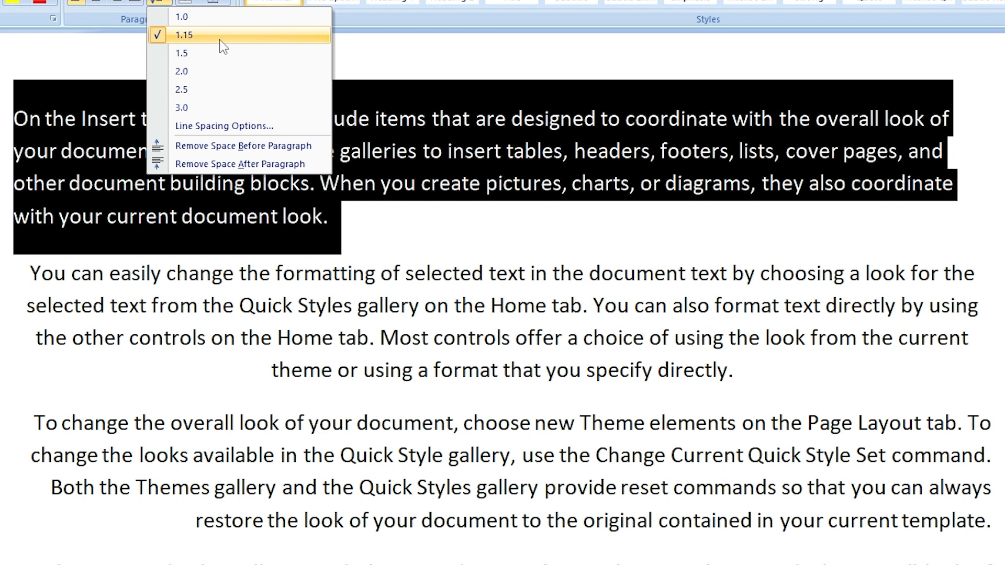
{"action": "left_click", "coordinate": [208, 107]}
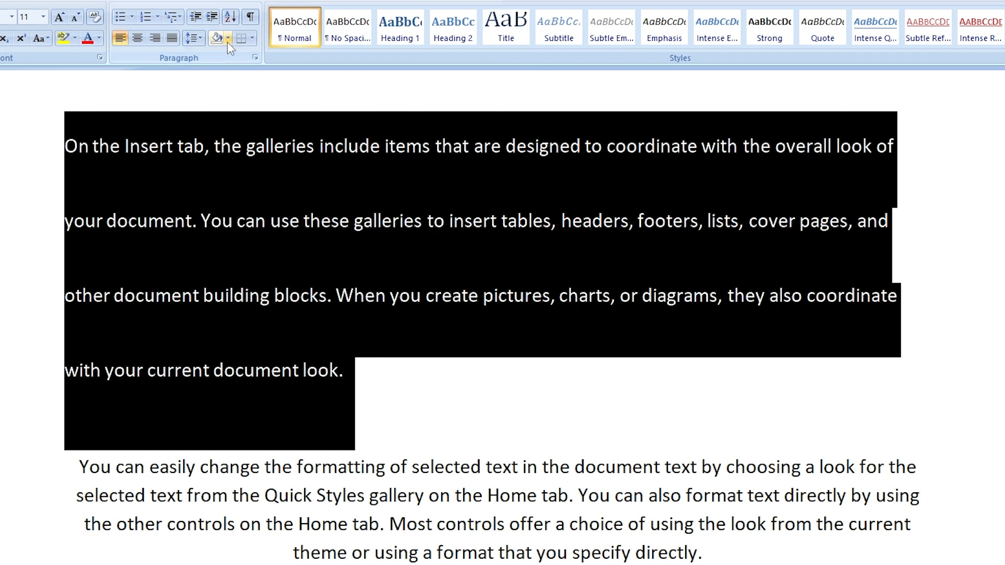
Set the first paragraph's line spacing to 1.0 and deselect the text
{"action": "left_click", "coordinate": [199, 37]}
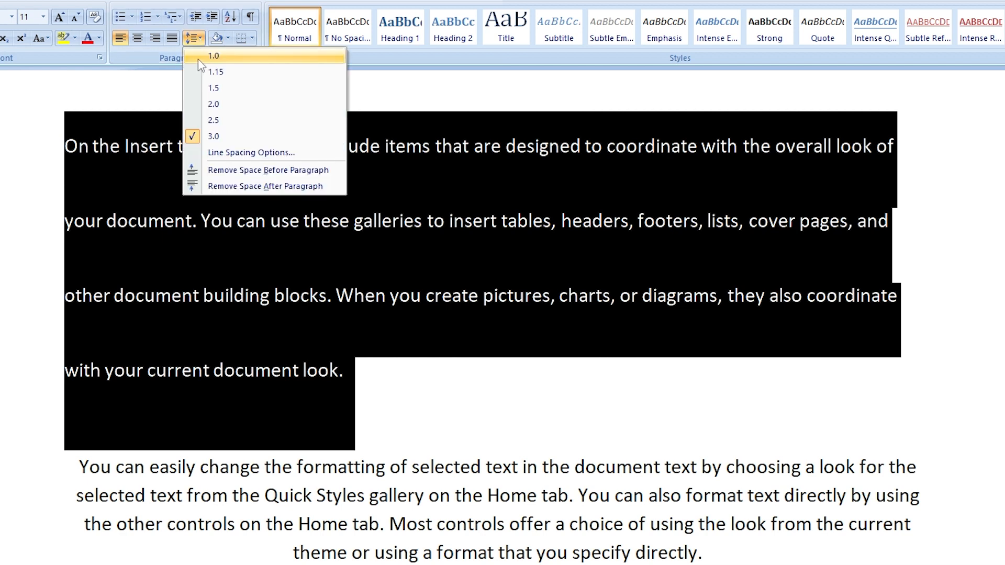
{"action": "left_click", "coordinate": [199, 59]}
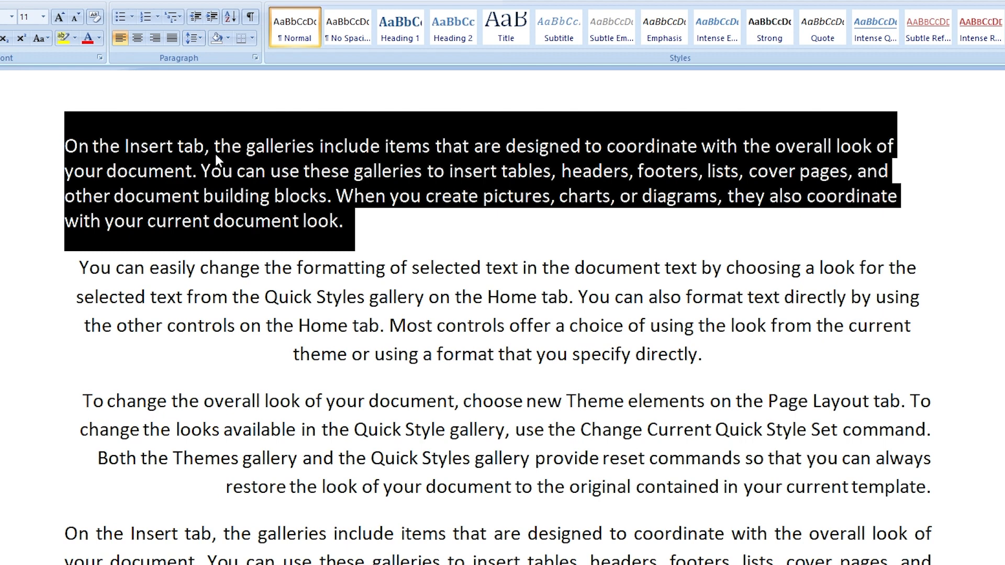
{"action": "left_click", "coordinate": [228, 184]}
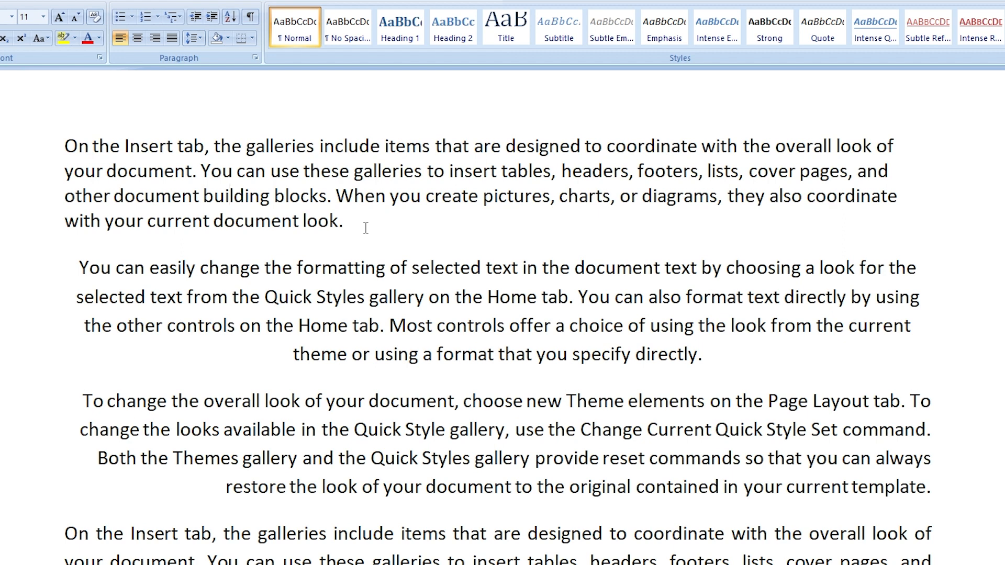
Shade the background of the first paragraph with Dark Blue, Text 2, Lighter 40%
{"action": "left_click_drag", "start_coordinate": [366, 227], "coordinate": [61, 144]}
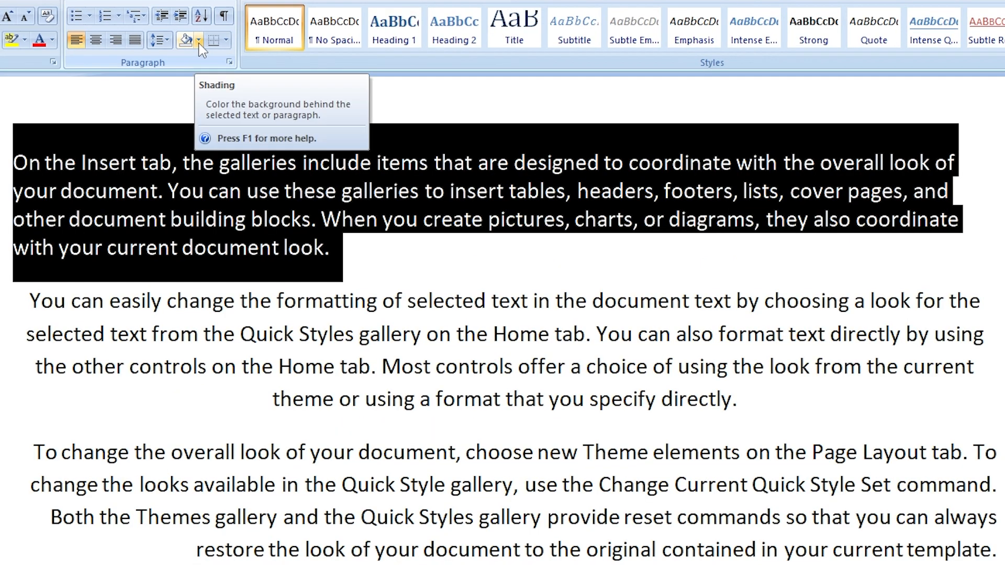
{"action": "left_click", "coordinate": [199, 40]}
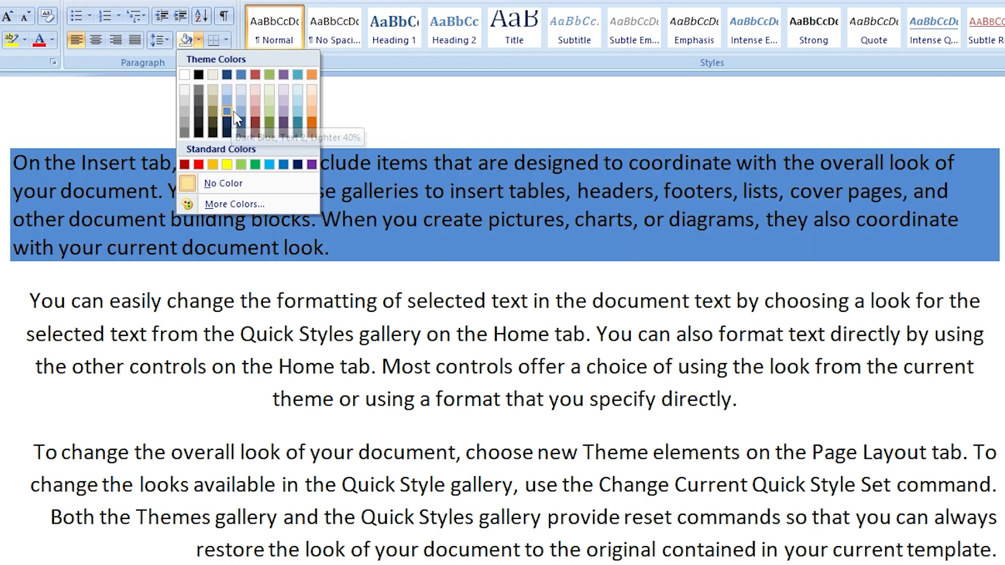
{"action": "left_click", "coordinate": [229, 111]}
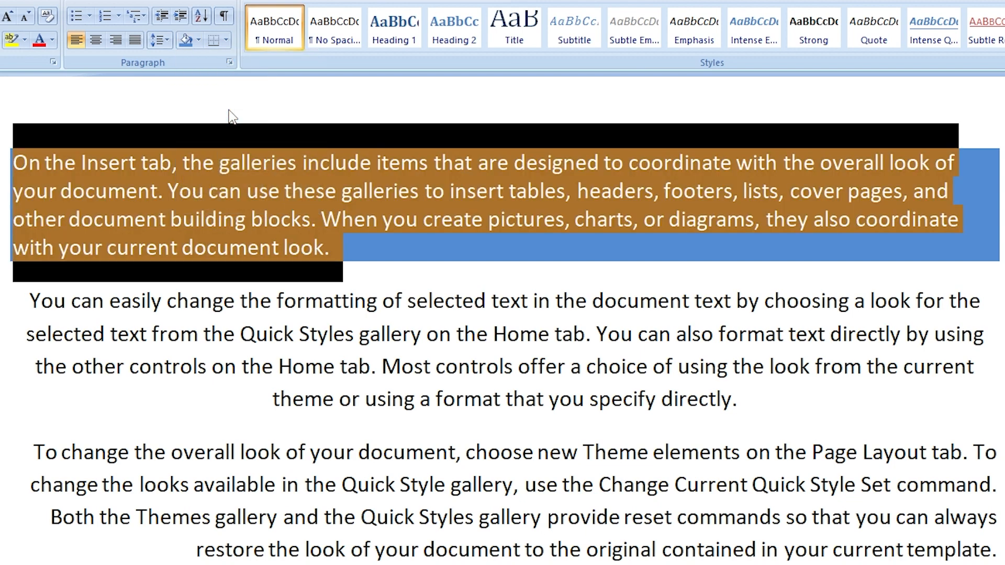
{"action": "left_click", "coordinate": [359, 262]}
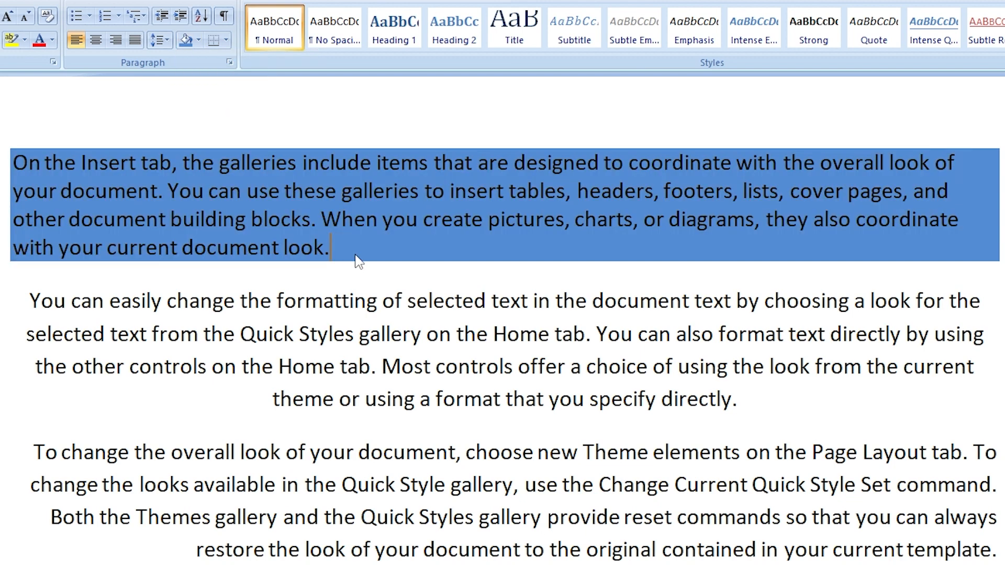
Remove the background shading from the first paragraph by setting it to No Color
{"action": "left_click_drag", "start_coordinate": [347, 247], "coordinate": [33, 162]}
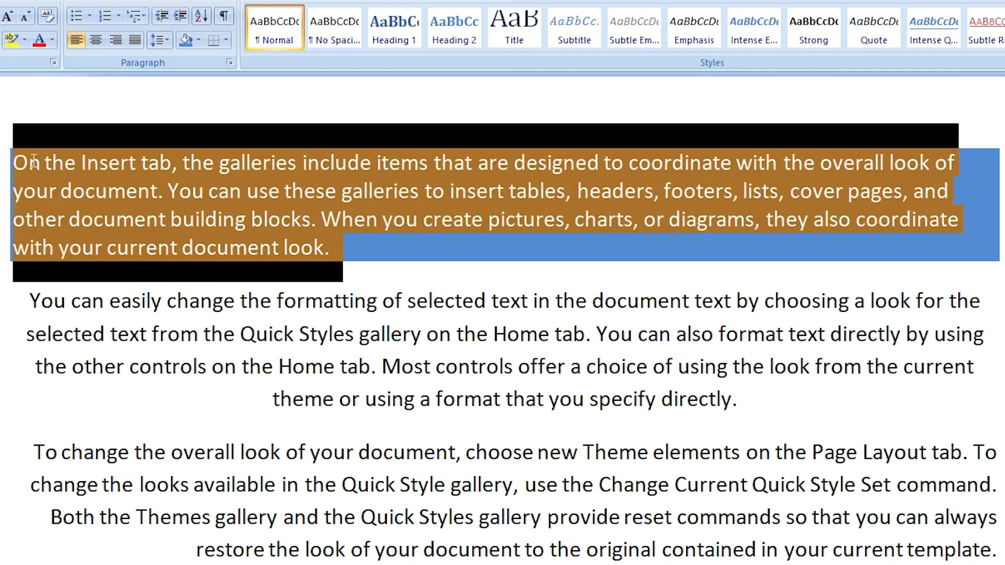
{"action": "left_click", "coordinate": [199, 40]}
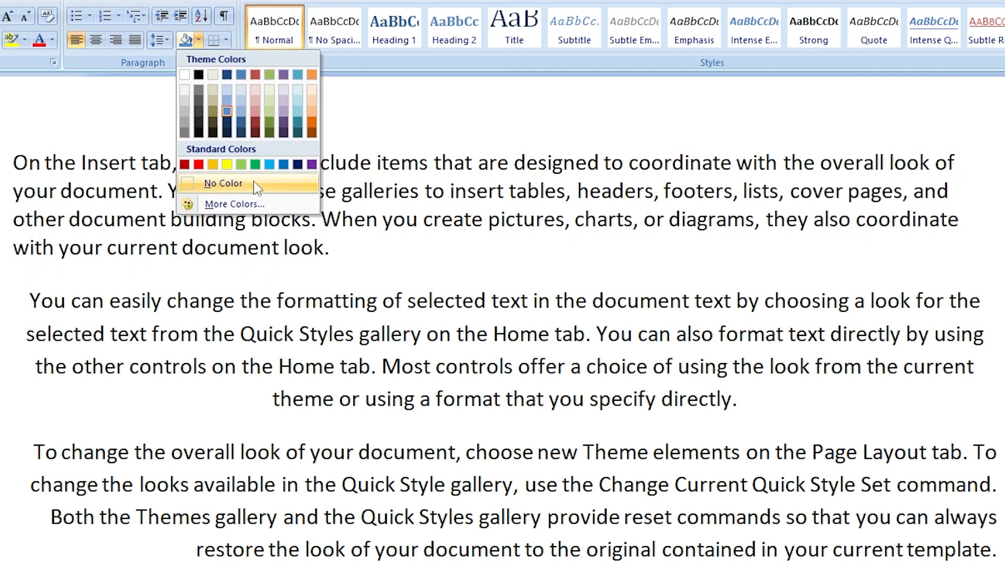
{"action": "left_click", "coordinate": [255, 183]}
{"action": "left_click", "coordinate": [377, 256]}
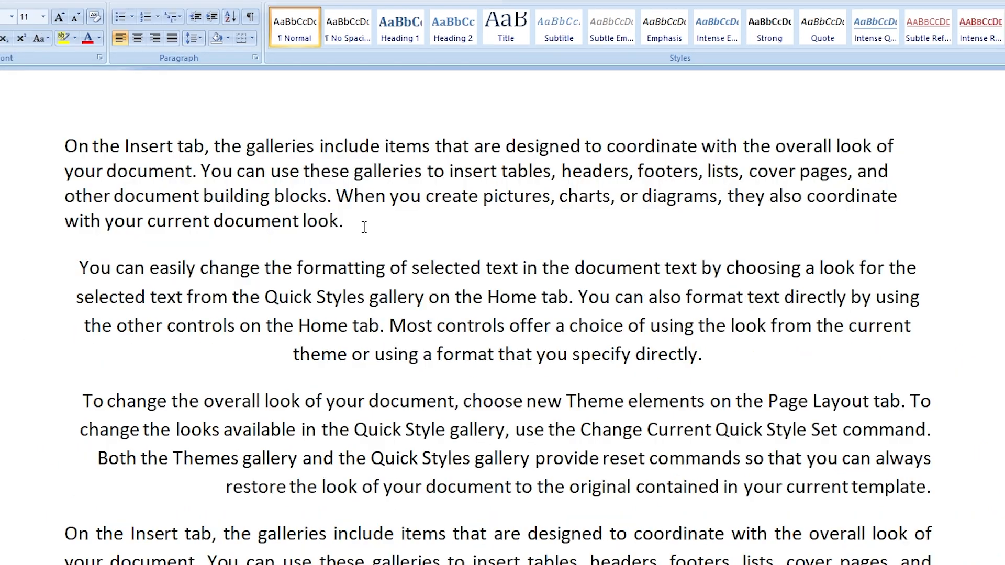
Apply Outside Borders around the first paragraph and deselect the text
{"action": "left_click_drag", "start_coordinate": [365, 227], "coordinate": [73, 146]}
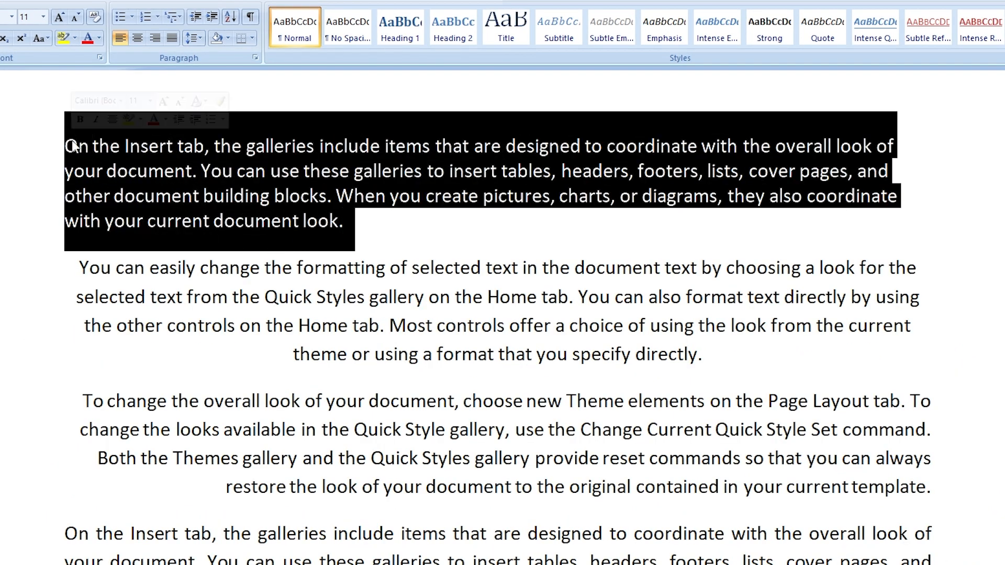
{"action": "left_click", "coordinate": [252, 36]}
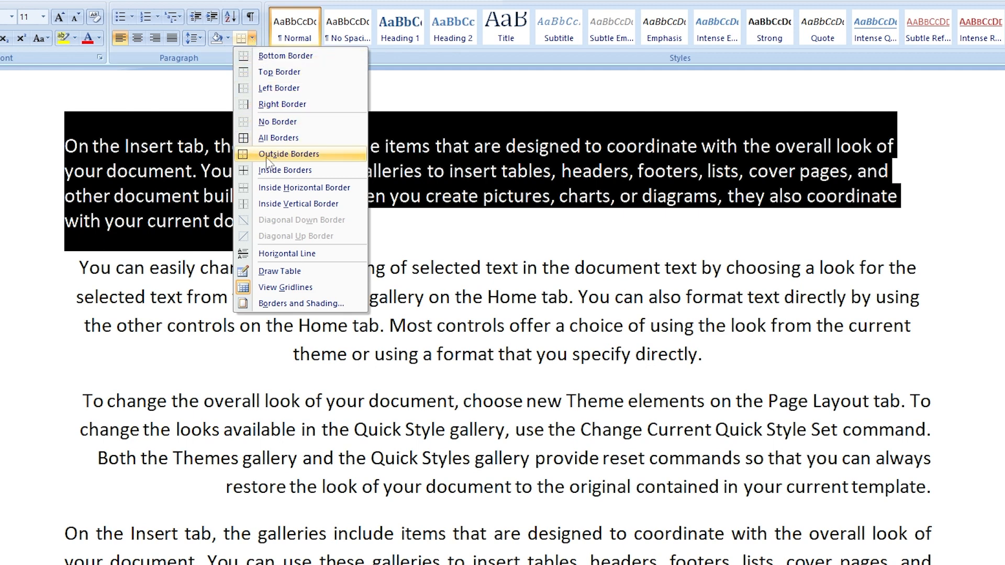
{"action": "left_click", "coordinate": [313, 155]}
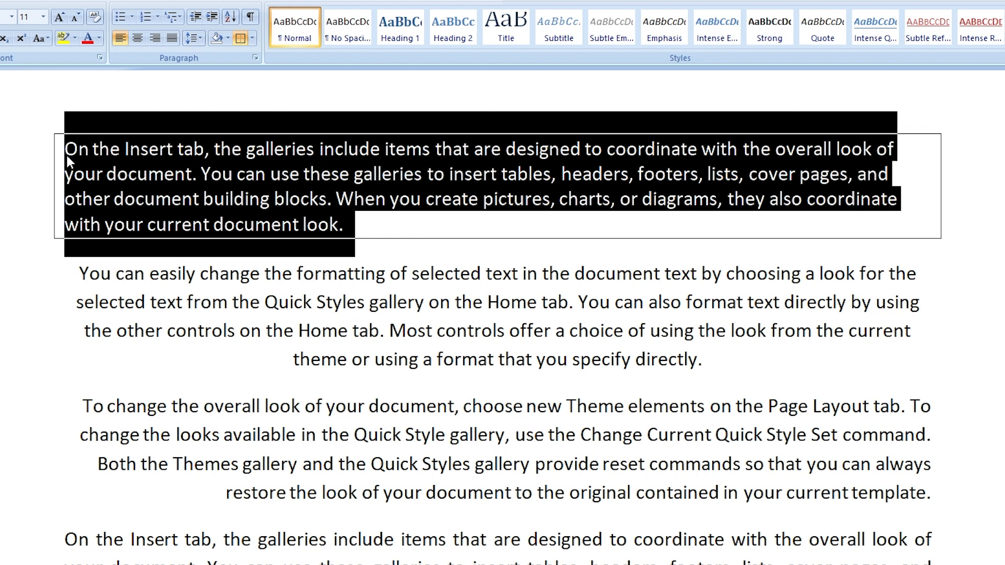
{"action": "left_click", "coordinate": [67, 155]}
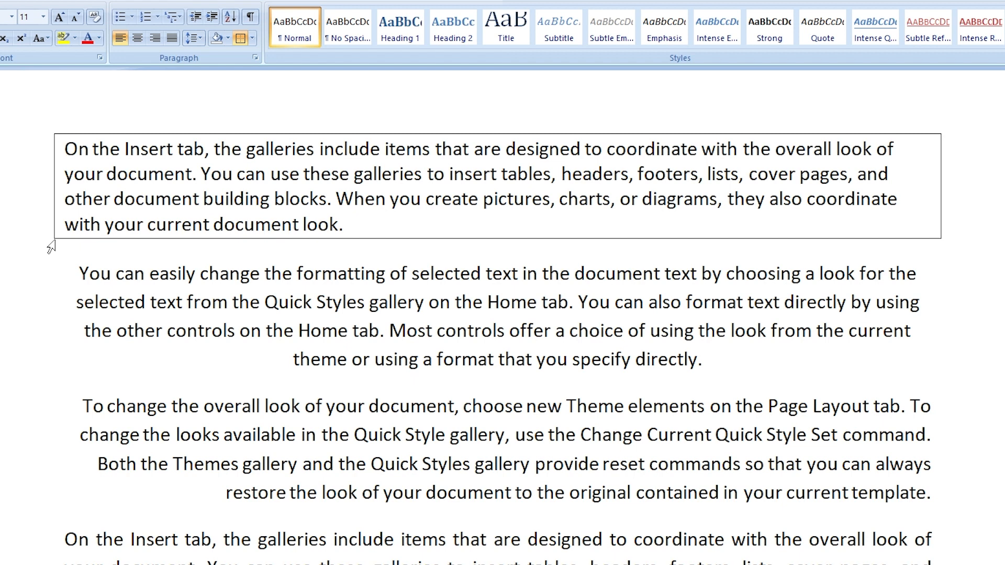
Remove the top border from the first paragraph and deselect the text
{"action": "left_click_drag", "start_coordinate": [348, 230], "coordinate": [67, 149]}
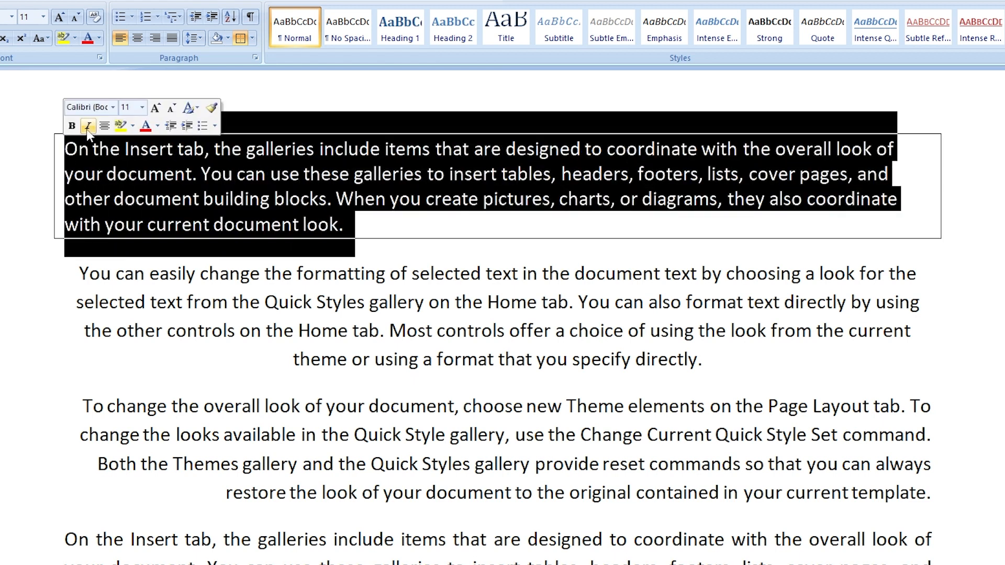
{"action": "left_click", "coordinate": [251, 39]}
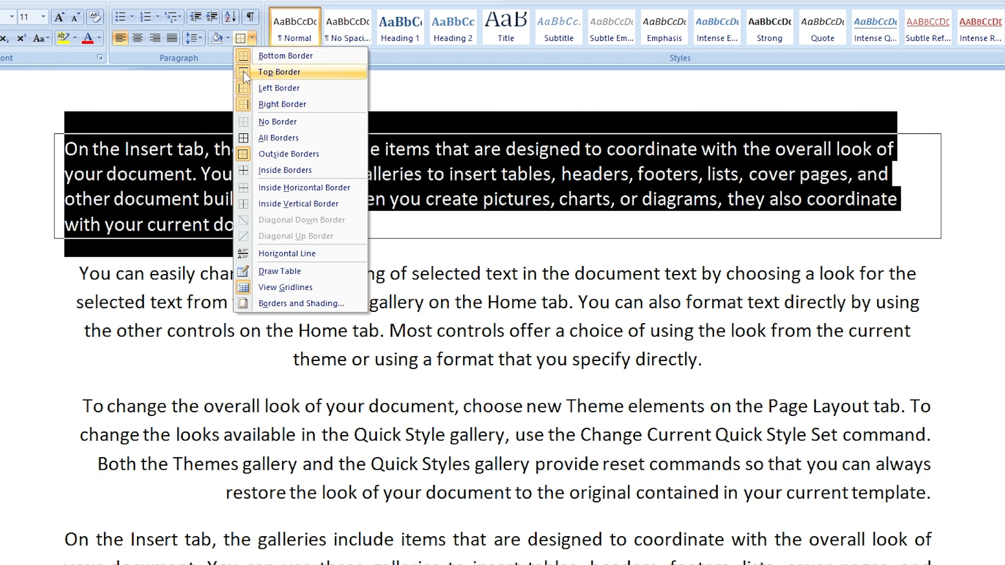
{"action": "left_click", "coordinate": [244, 71]}
{"action": "left_click", "coordinate": [333, 272]}
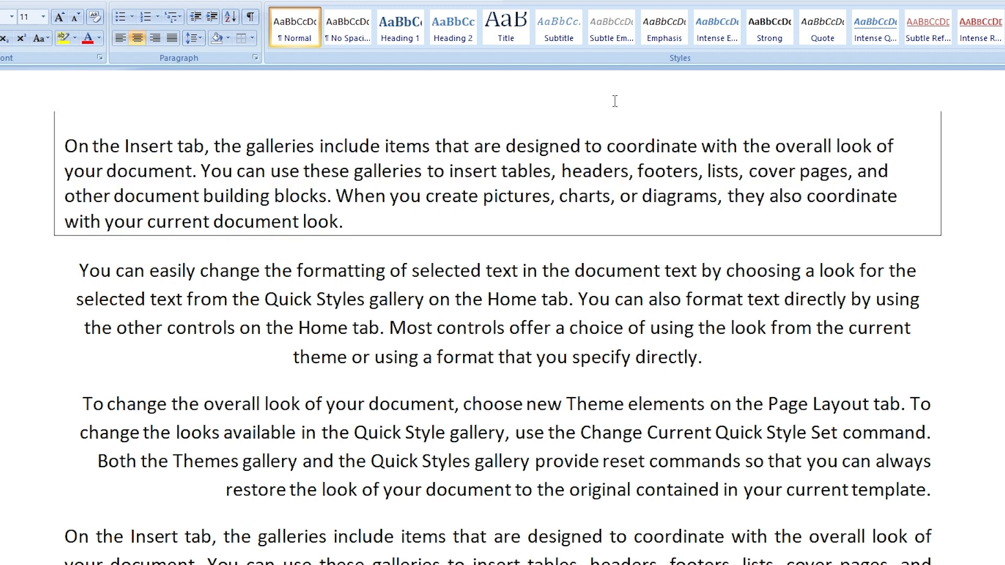
Remove the left border from the first paragraph and deselect the text
{"action": "left_click_drag", "start_coordinate": [380, 227], "coordinate": [63, 148]}
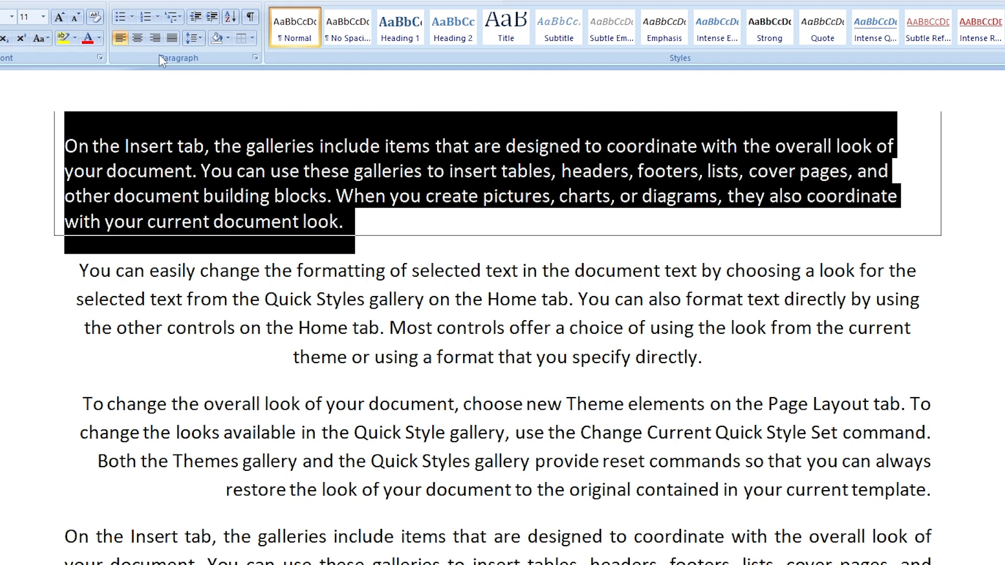
{"action": "left_click", "coordinate": [249, 42]}
{"action": "left_click", "coordinate": [262, 87]}
{"action": "left_click", "coordinate": [770, 172]}
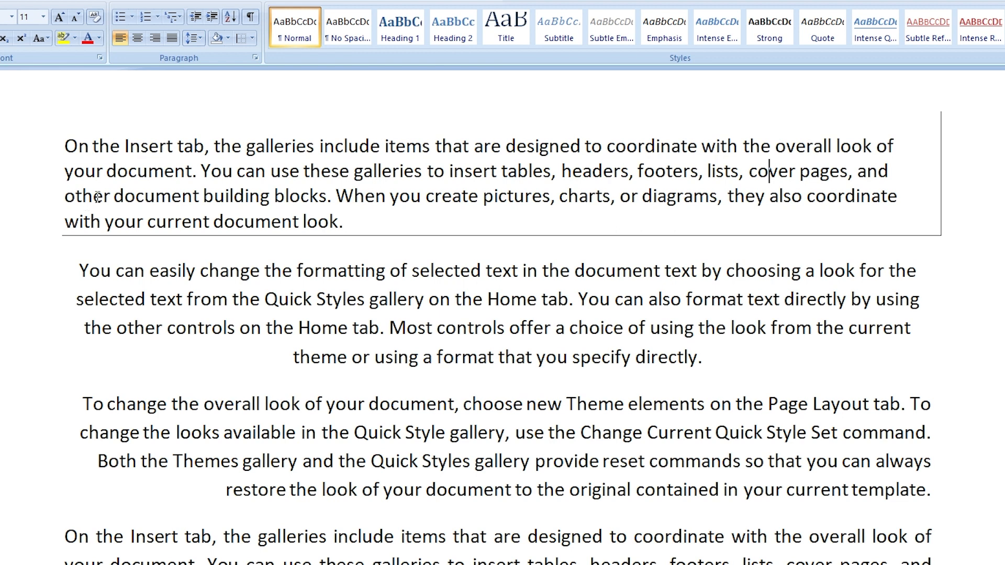
Remove the right border from the first paragraph, leaving only its bottom border, and deselect the text
{"action": "left_click_drag", "start_coordinate": [67, 147], "coordinate": [379, 225]}
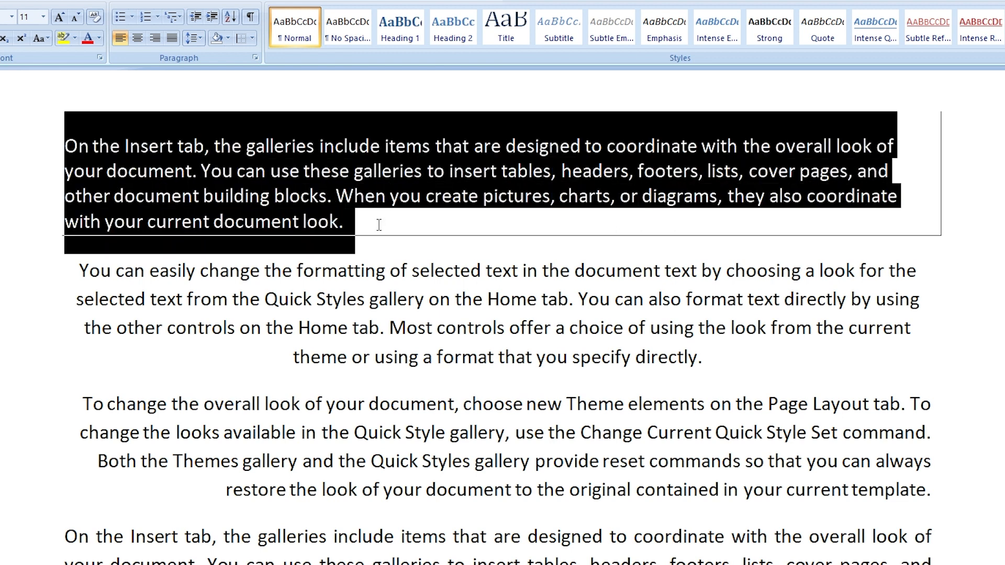
{"action": "left_click", "coordinate": [254, 39]}
{"action": "left_click", "coordinate": [293, 104]}
{"action": "left_click", "coordinate": [596, 271]}
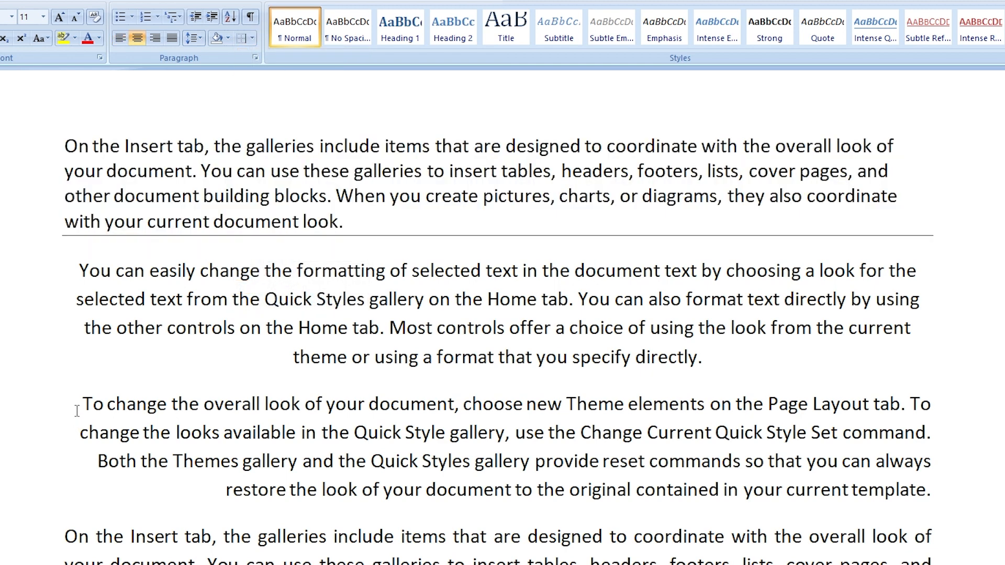
Apply a Left Border to the third paragraph, beginning "To change the overall look", and deselect the text
{"action": "left_click_drag", "start_coordinate": [77, 411], "coordinate": [951, 492]}
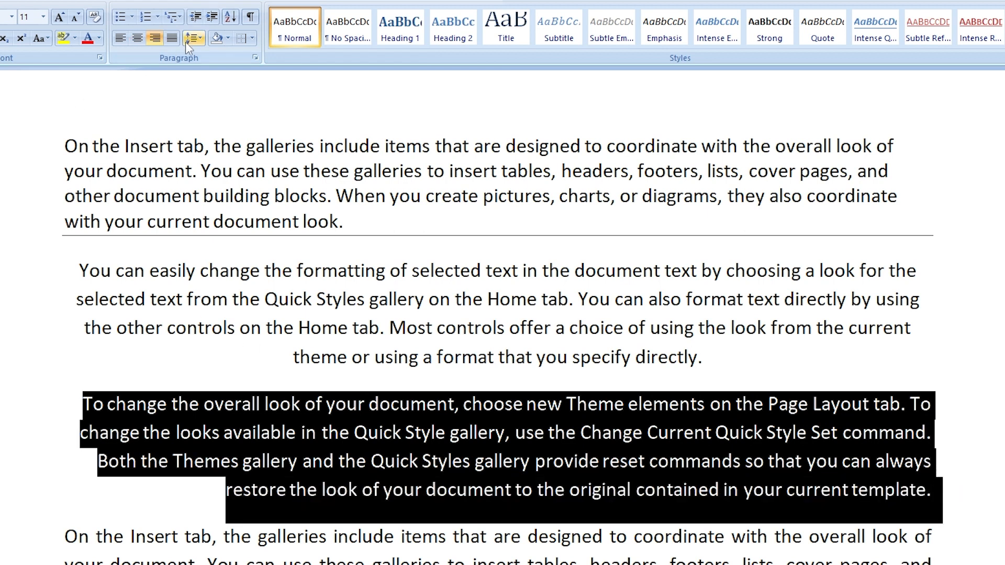
{"action": "left_click", "coordinate": [253, 39]}
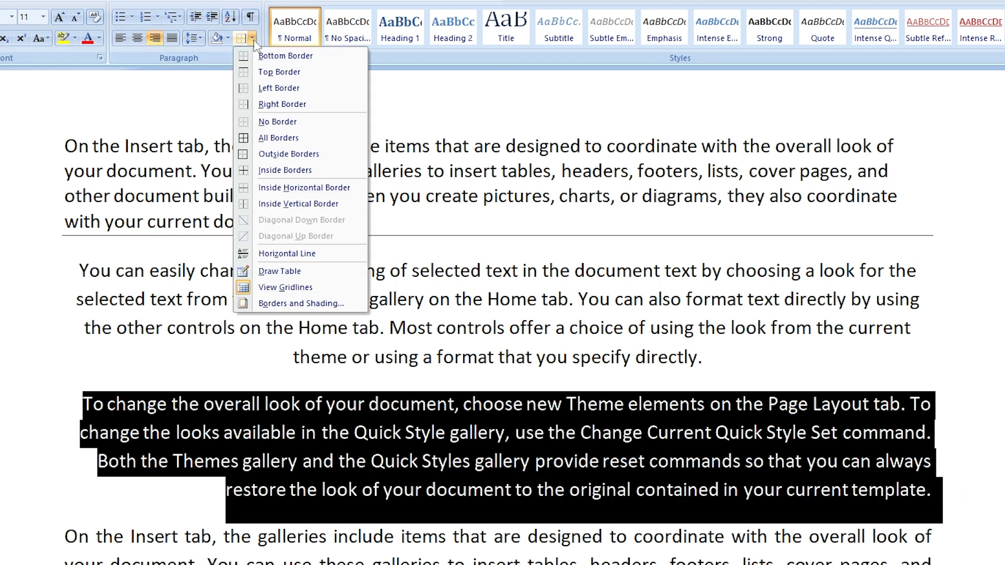
{"action": "left_click", "coordinate": [246, 88]}
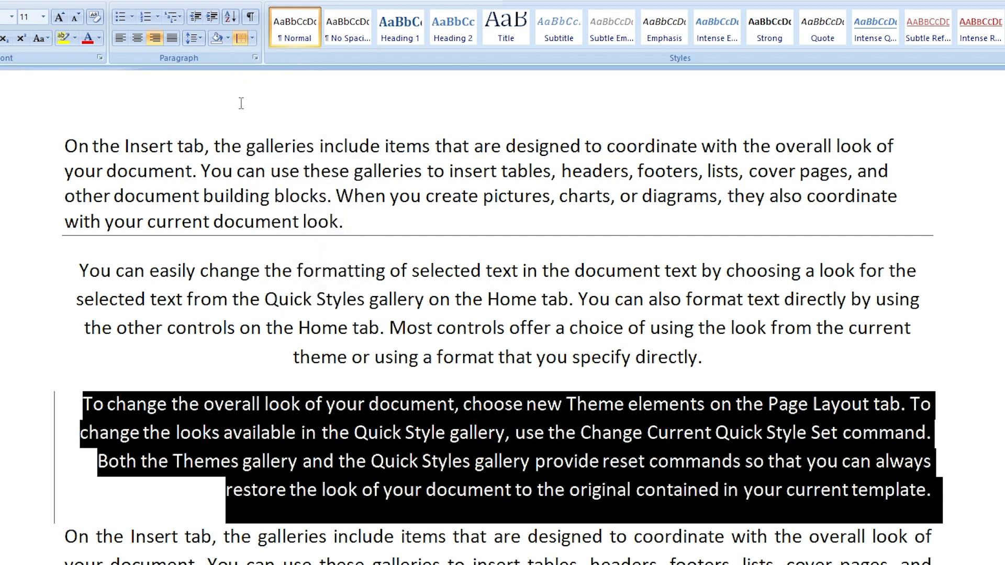
{"action": "left_click", "coordinate": [189, 492]}
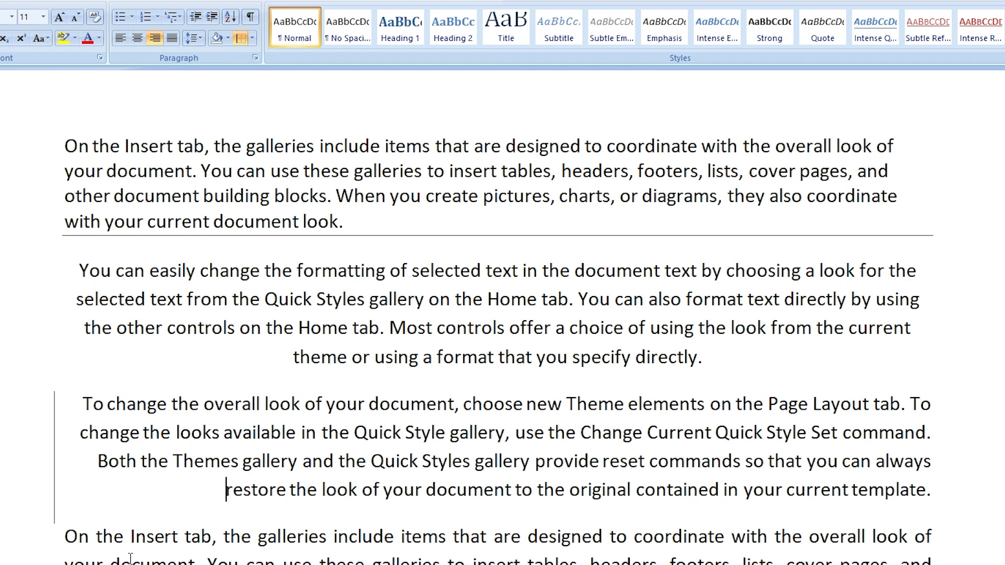
Increase the indent of the right-aligned third paragraph by three levels and deselect the text
{"action": "left_click_drag", "start_coordinate": [80, 406], "coordinate": [937, 490]}
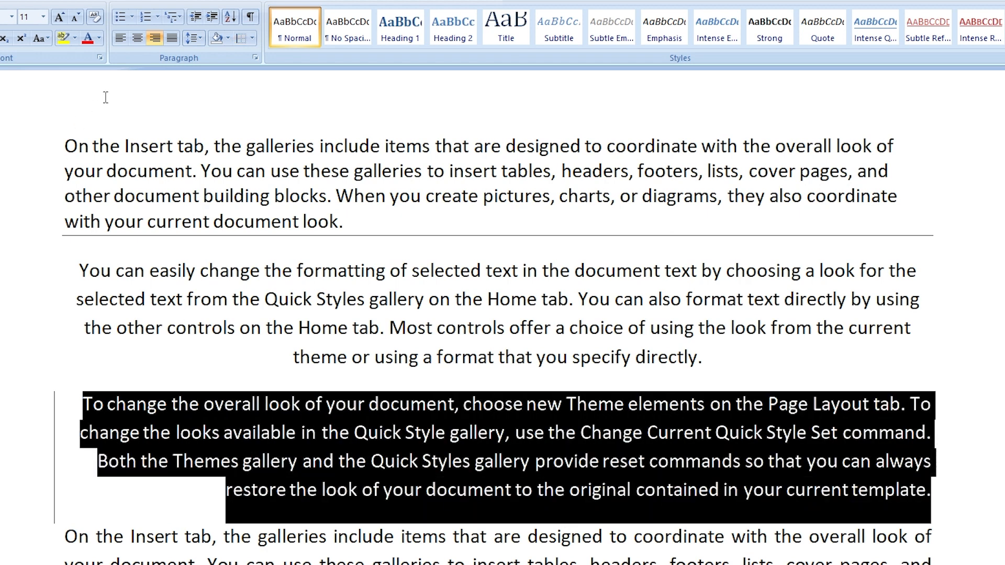
{"action": "left_click", "coordinate": [211, 17]}
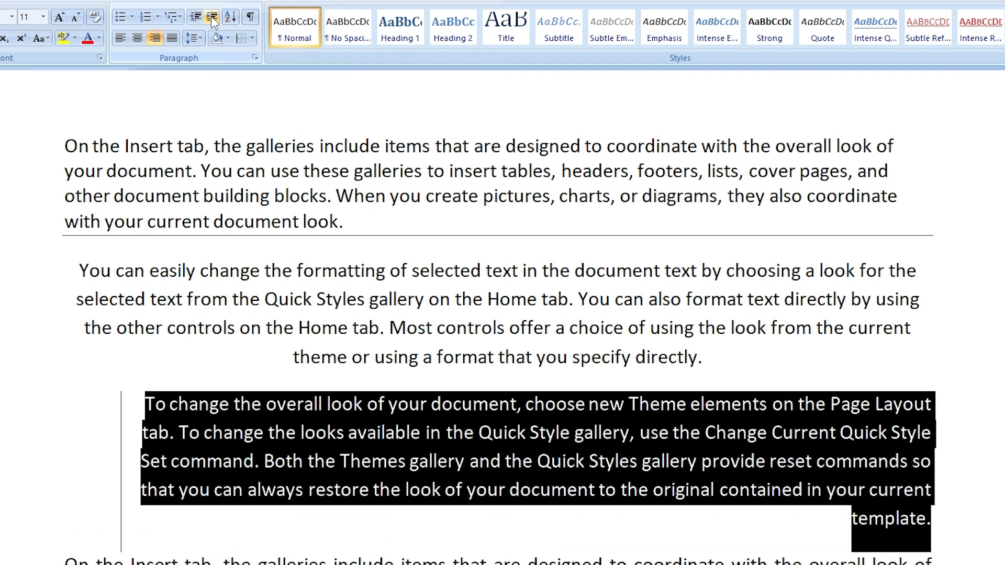
{"action": "left_click", "coordinate": [211, 17]}
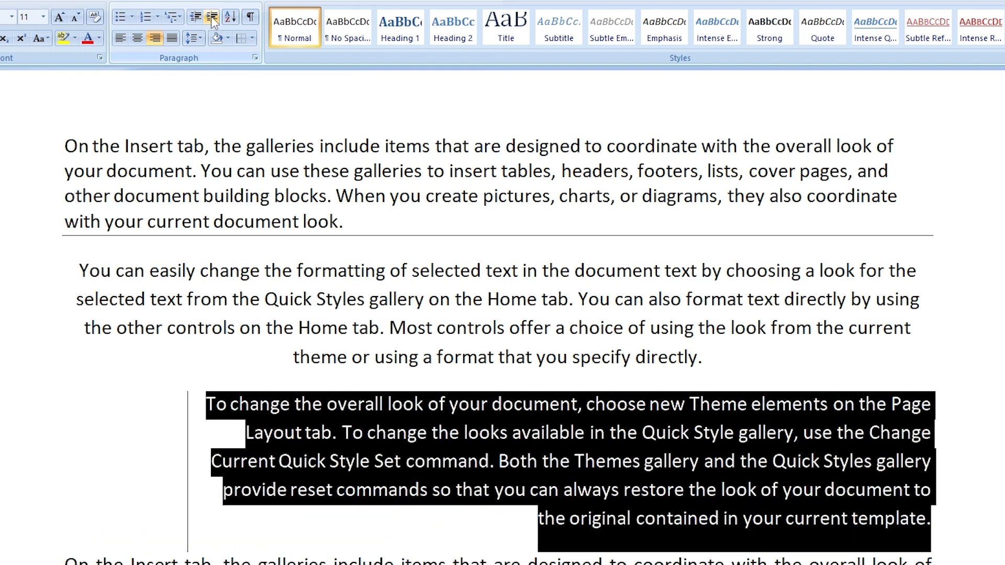
{"action": "left_click", "coordinate": [211, 17]}
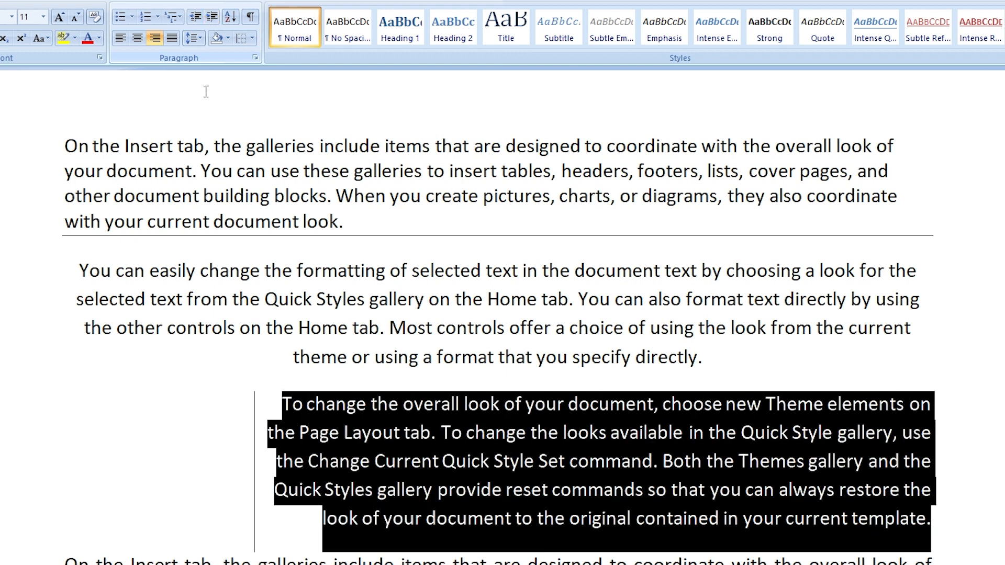
{"action": "left_click", "coordinate": [441, 432]}
Decrease the indent of the whole third paragraph by three levels, back to the page margin
{"action": "left_click", "coordinate": [283, 404]}
{"action": "left_click_drag", "start_coordinate": [283, 404], "coordinate": [950, 507]}
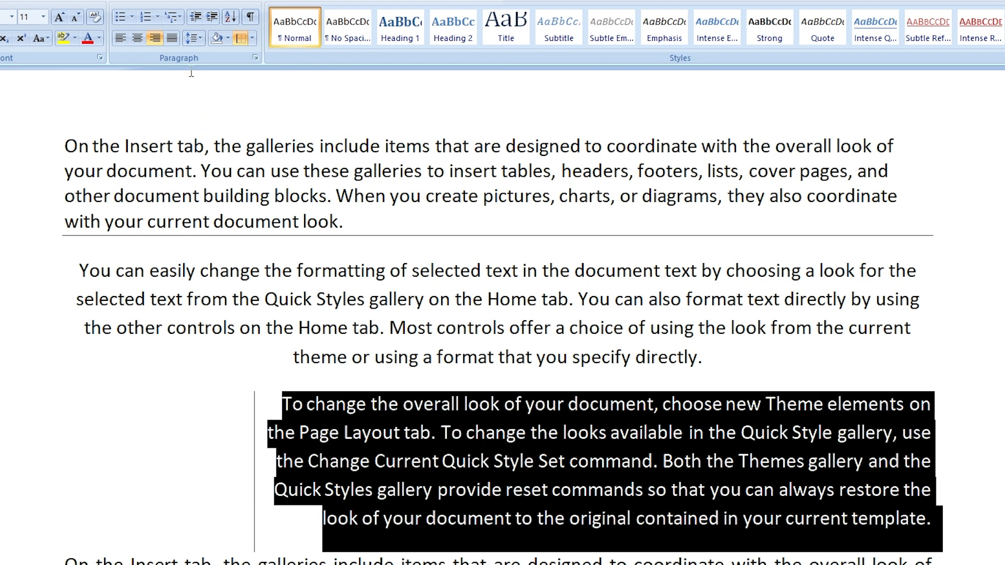
{"action": "left_click", "coordinate": [195, 17]}
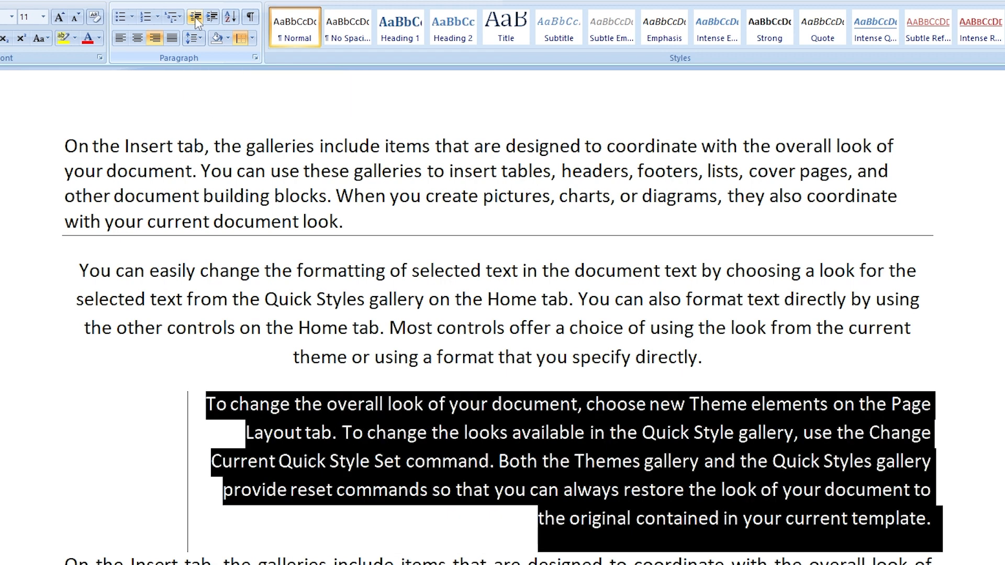
{"action": "left_click", "coordinate": [195, 16]}
{"action": "left_click", "coordinate": [195, 17]}
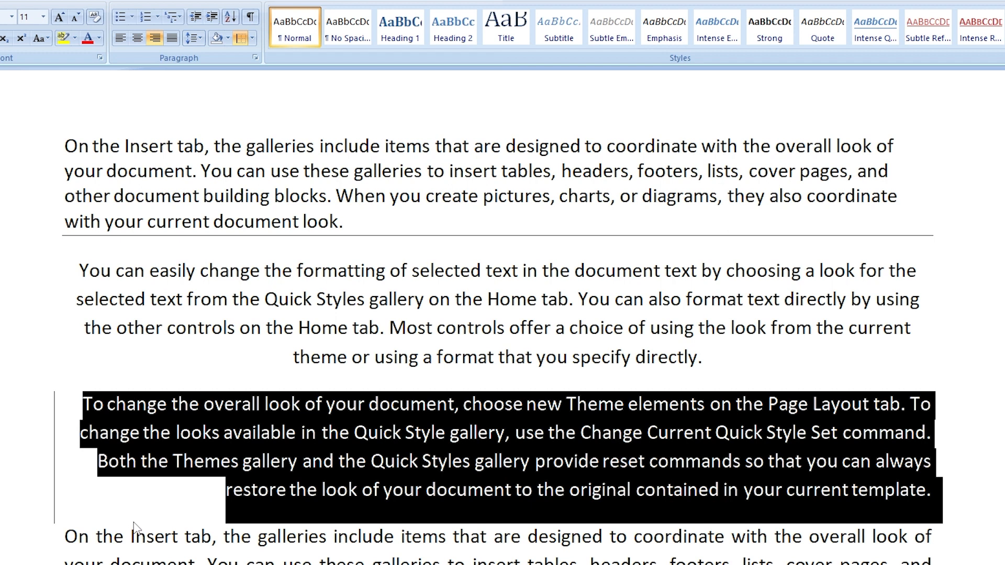
Indent the selected third paragraph by three levels again, using the keyboard
{"action": "key", "text": "Tab"}
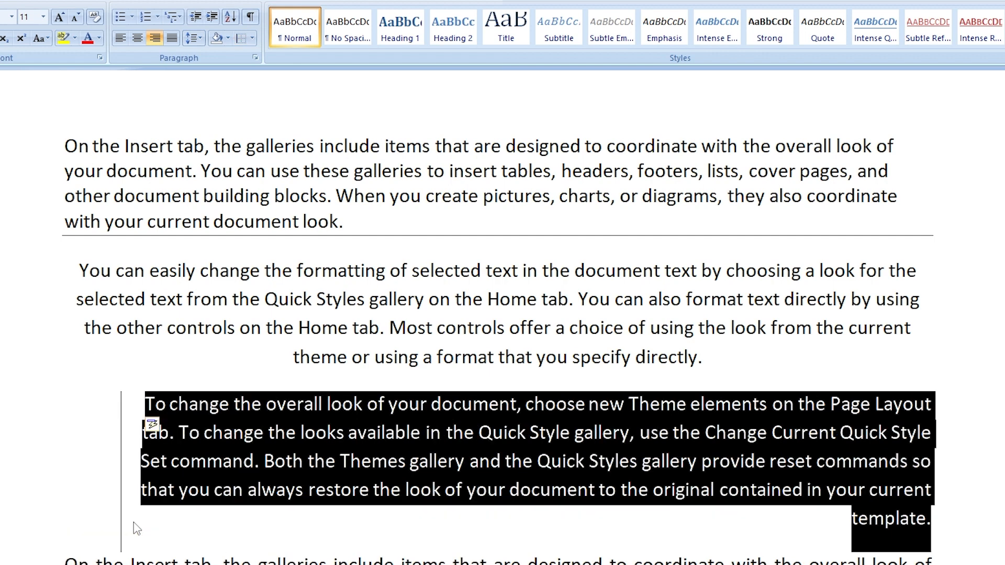
{"action": "key", "text": "Tab"}
{"action": "key", "text": "Tab"}
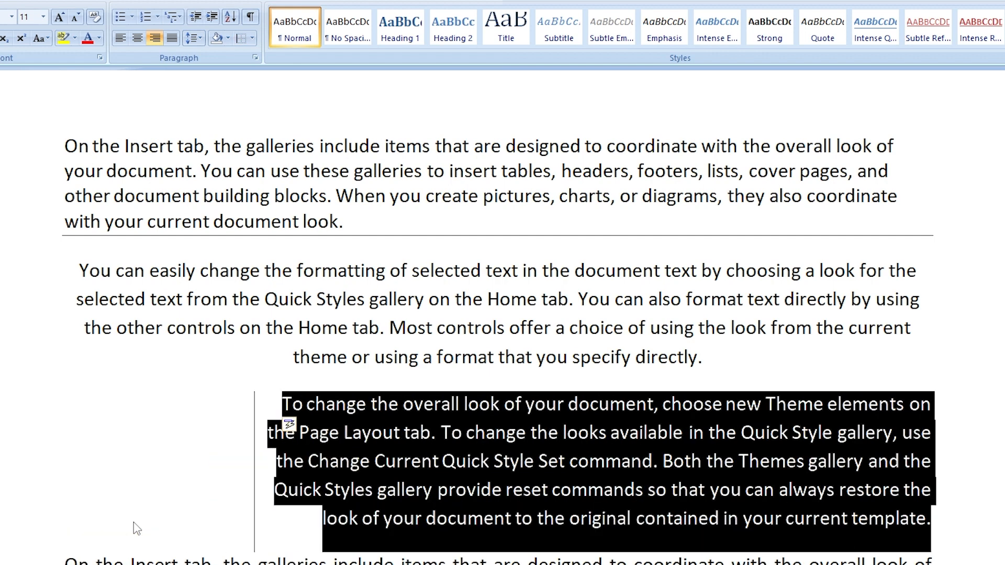
Move the third paragraph back three indent levels to the margin with the keyboard and deselect the text
{"action": "key", "text": "shift+Tab"}
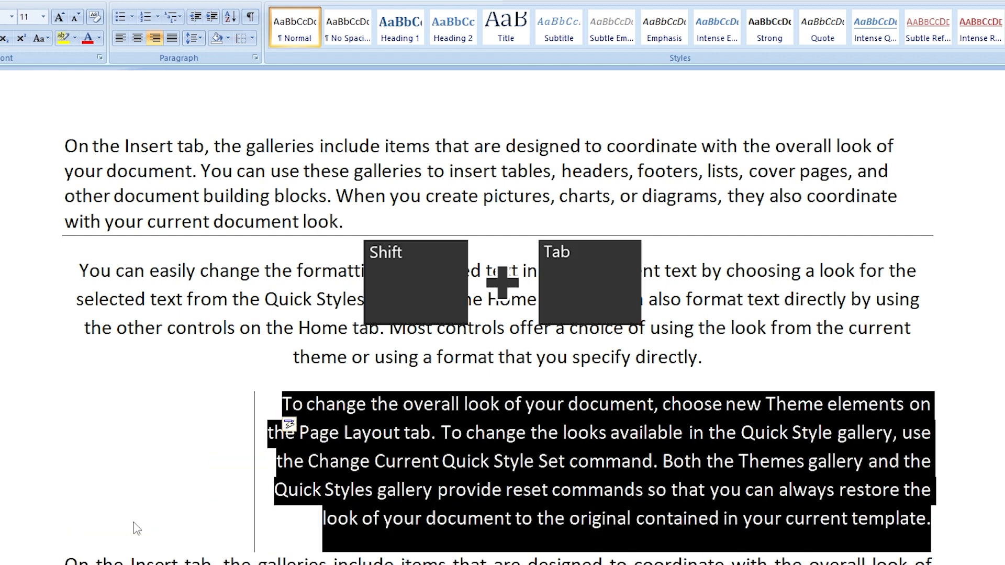
{"action": "key", "text": "shift+Tab"}
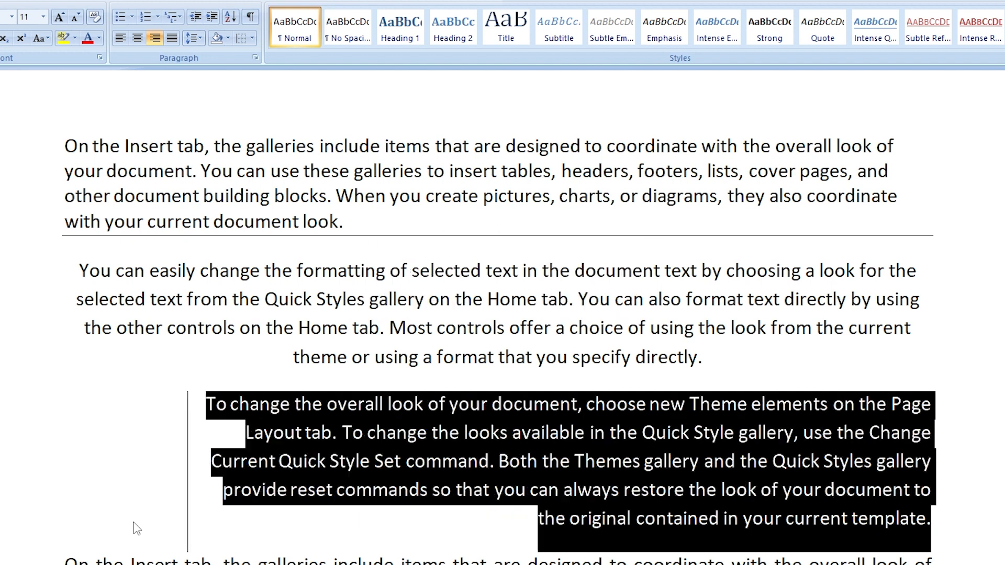
{"action": "key", "text": "shift+Tab"}
{"action": "key", "text": "shift+Tab"}
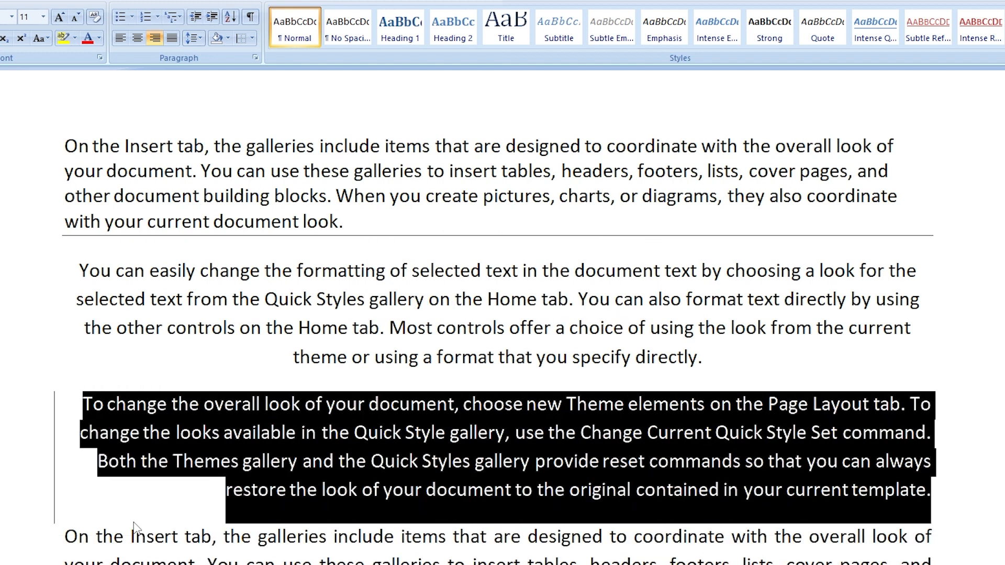
{"action": "left_click", "coordinate": [160, 461]}
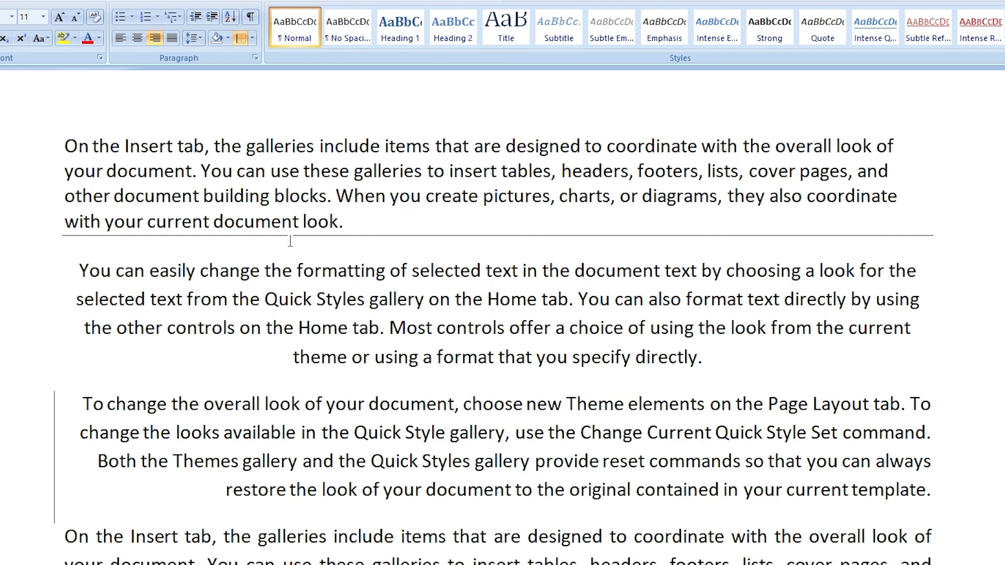
Add two empty lines after the last paragraph of the document
{"action": "scroll", "coordinate": [377, 367], "scroll_direction": "down", "scroll_amount": 3}
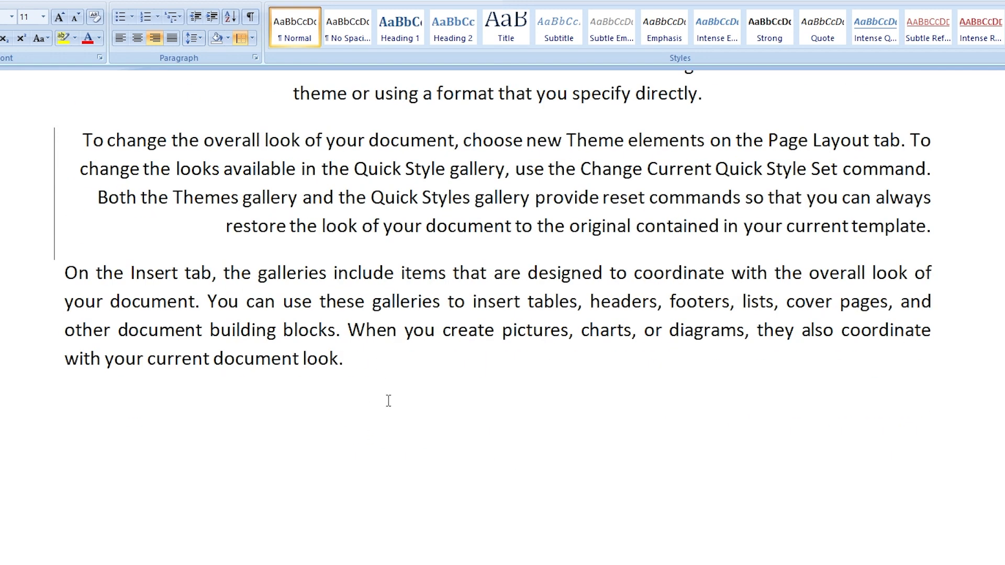
{"action": "scroll", "coordinate": [388, 398], "scroll_direction": "down", "scroll_amount": 3}
{"action": "scroll", "coordinate": [391, 413], "scroll_direction": "up", "scroll_amount": 1}
{"action": "left_click", "coordinate": [175, 187]}
{"action": "left_click", "coordinate": [384, 159]}
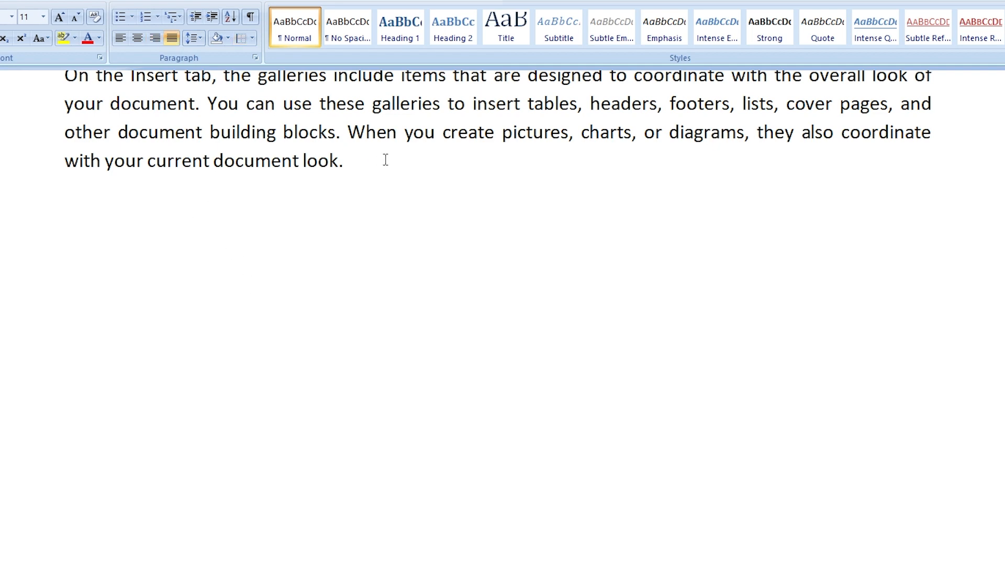
{"action": "key", "text": "Return"}
{"action": "key", "text": "Return"}
{"action": "scroll", "coordinate": [172, 392], "scroll_direction": "up", "scroll_amount": 3}
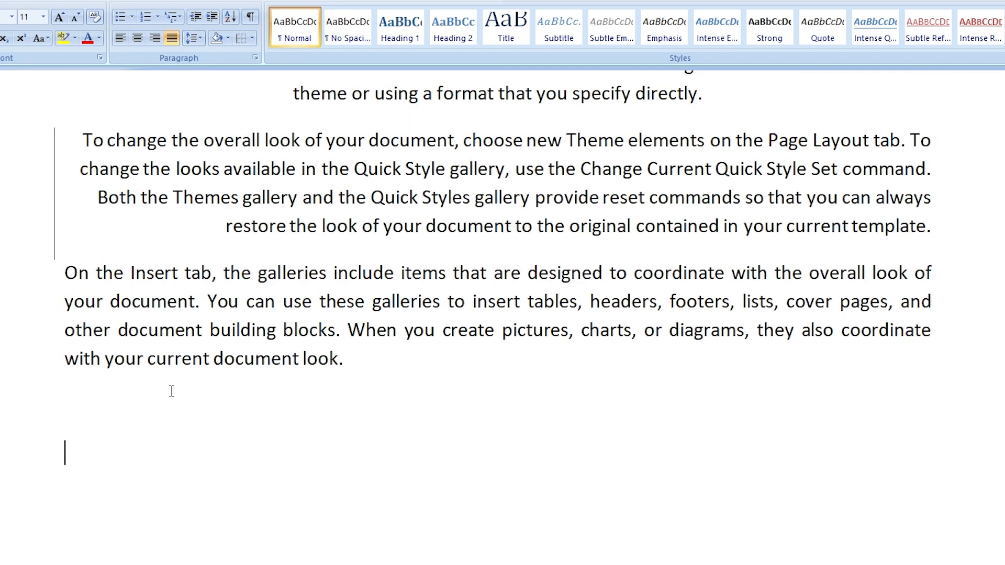
{"action": "scroll", "coordinate": [171, 392], "scroll_direction": "down", "scroll_amount": 1}
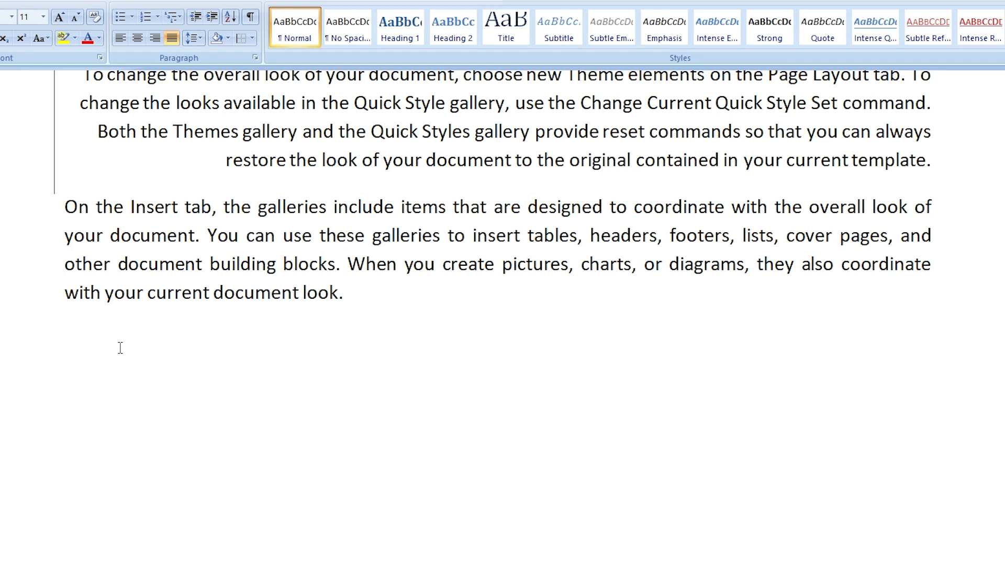
Create a bulleted list with the four-diamond bullet on the new line, containing the items CPU, Moniter and Printer
{"action": "left_click", "coordinate": [133, 17]}
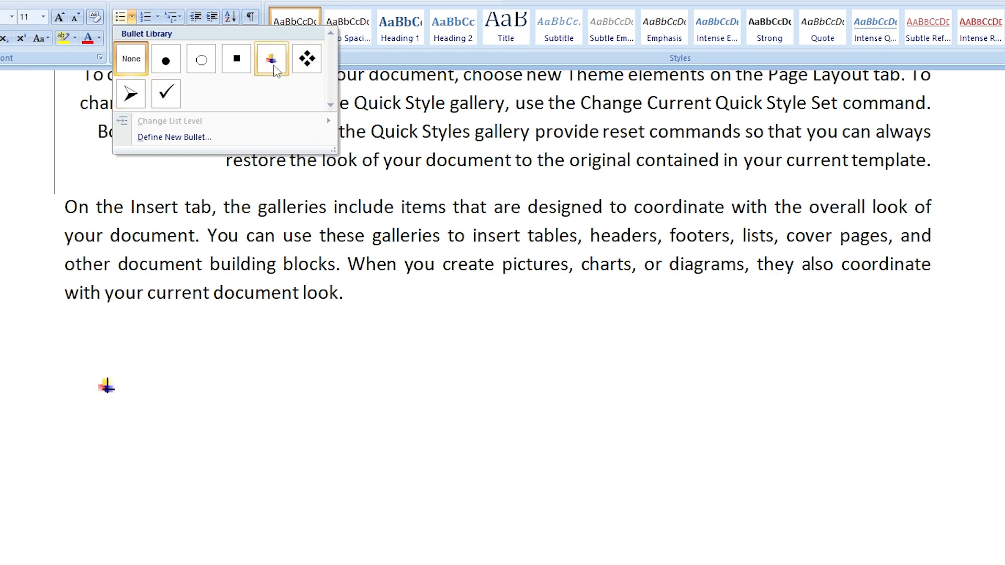
{"action": "left_click", "coordinate": [308, 59]}
{"action": "type", "text": "CPU"}
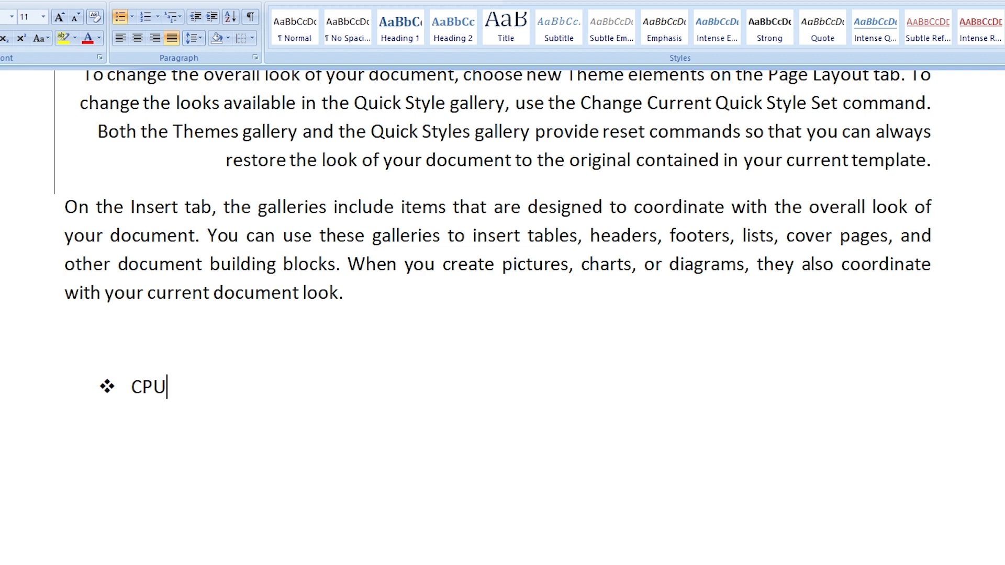
{"action": "key", "text": "Return"}
{"action": "type", "text": "Moniter"}
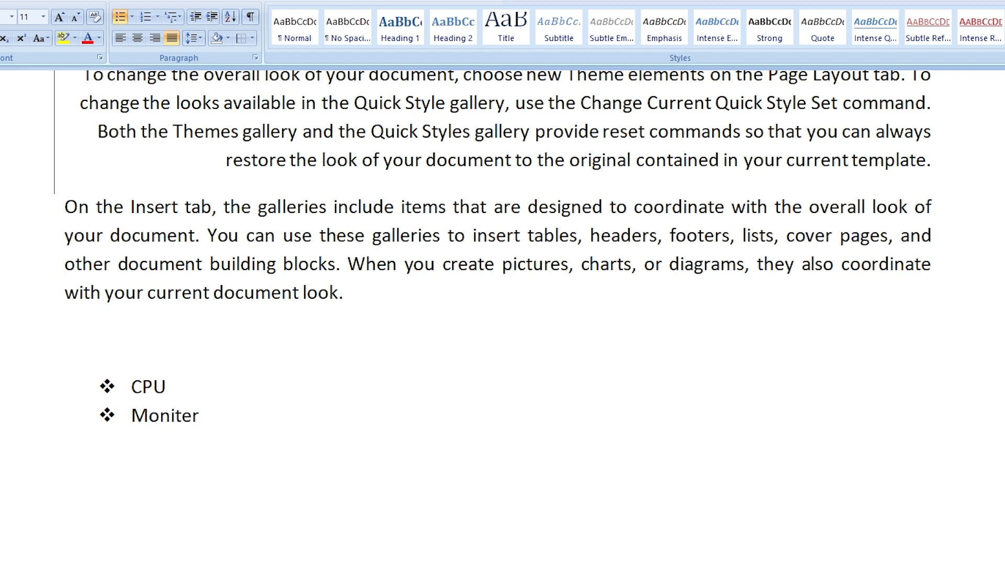
{"action": "key", "text": "Return"}
{"action": "type", "text": "Printer"}
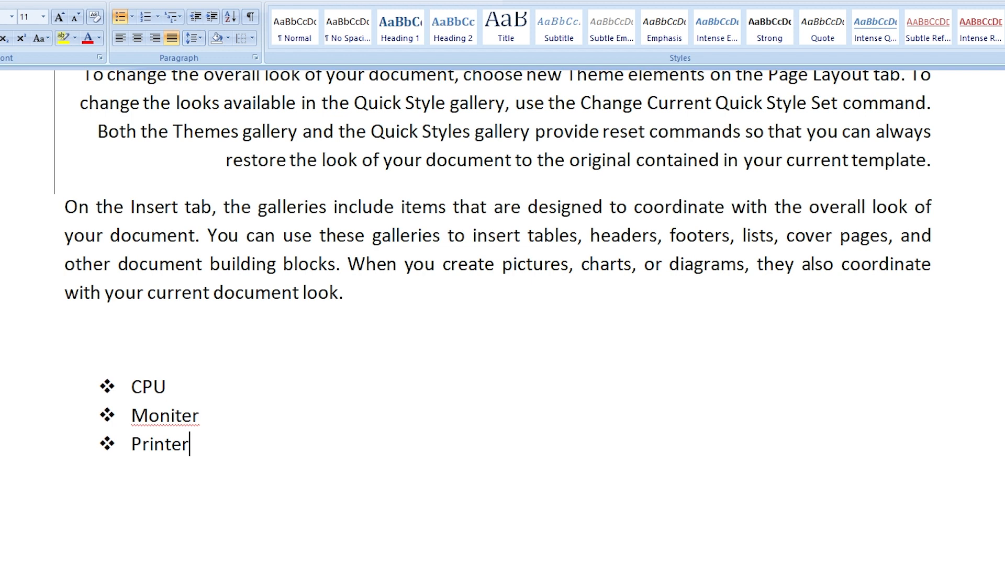
End the bulleted list after Printer and enter the plain text Hello below it
{"action": "key", "text": "Return"}
{"action": "key", "text": "Return"}
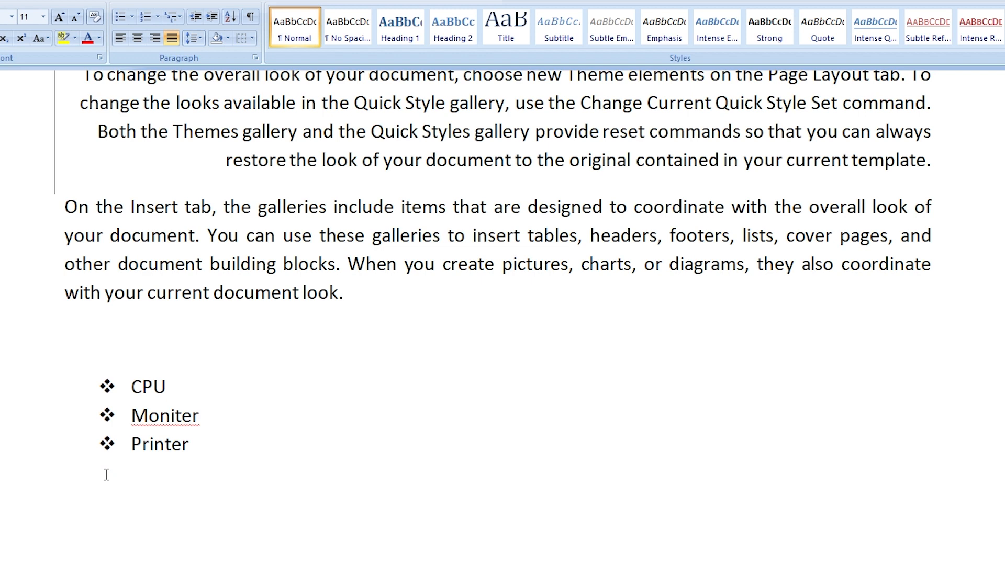
{"action": "type", "text": "Hello"}
Change the bullets of the CPU, Moniter and Printer items to the small solid square
{"action": "left_click_drag", "start_coordinate": [250, 444], "coordinate": [123, 393]}
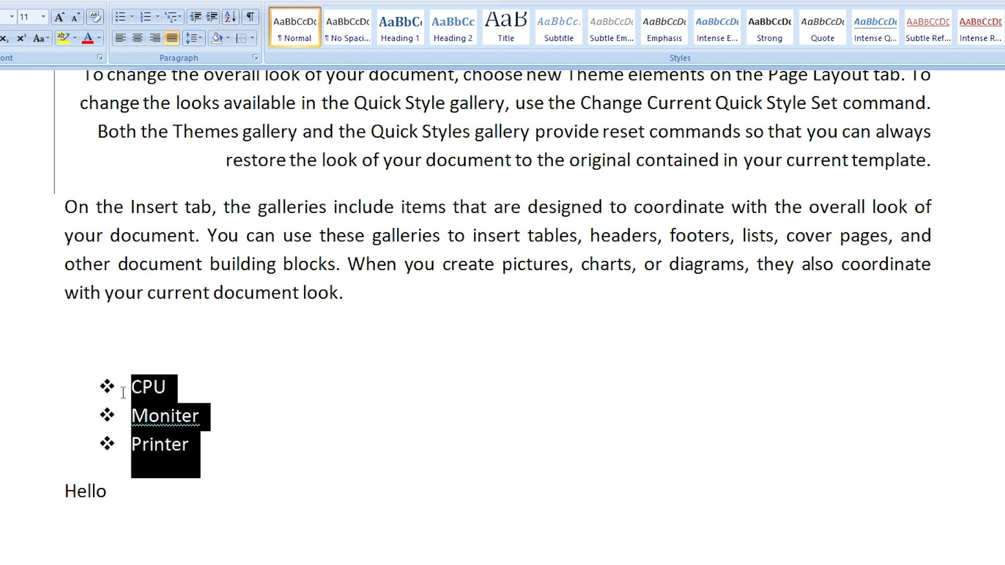
{"action": "left_click", "coordinate": [132, 17]}
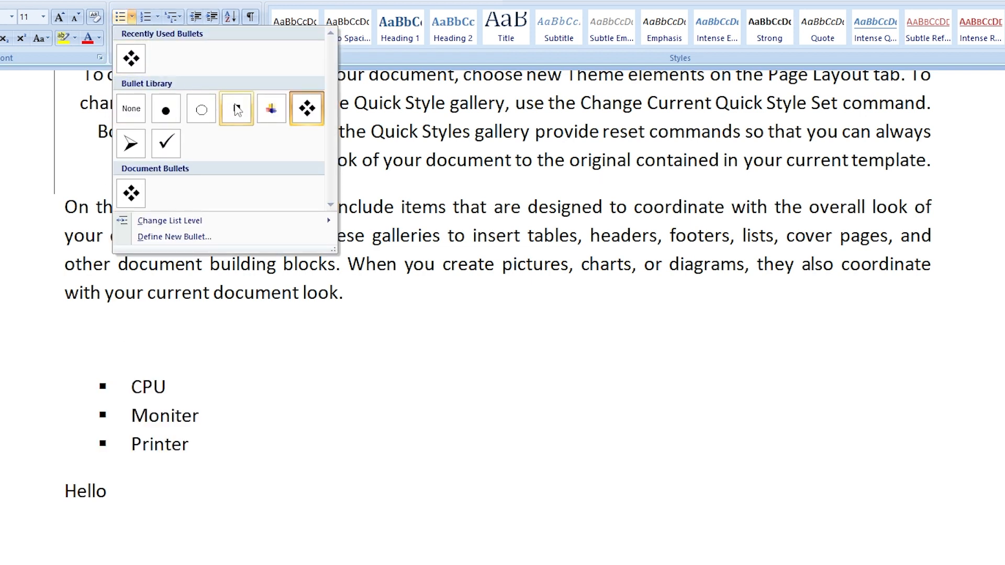
{"action": "left_click", "coordinate": [238, 109]}
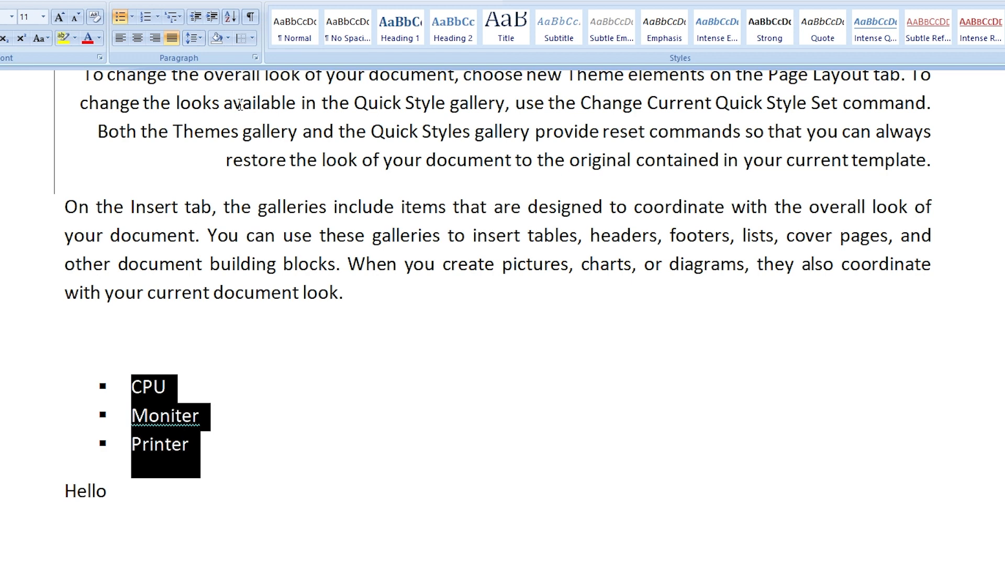
{"action": "left_click", "coordinate": [243, 461]}
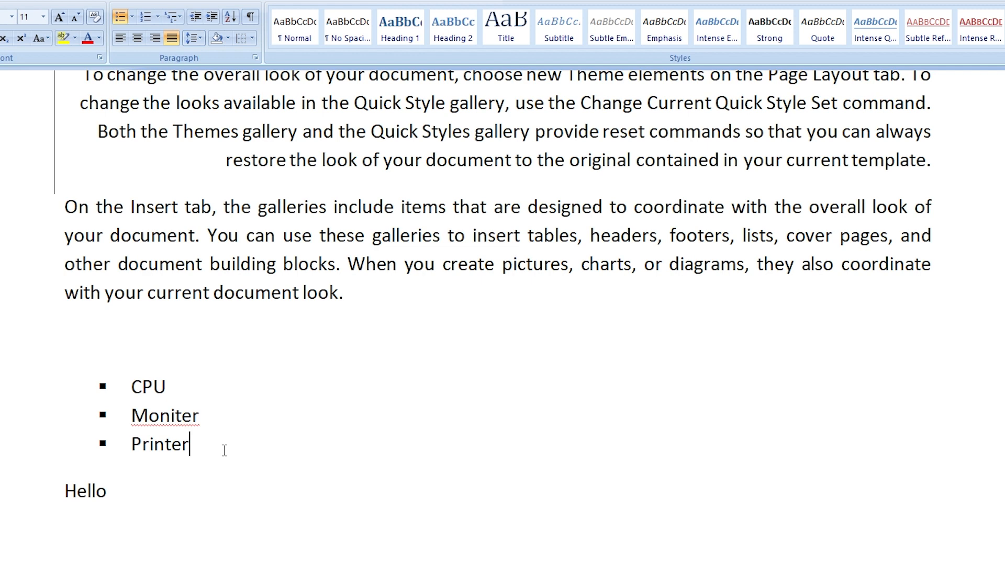
Convert the CPU, Moniter and Printer bullets into a numbered list in the 1. 2. 3. format
{"action": "left_click_drag", "start_coordinate": [222, 470], "coordinate": [128, 386]}
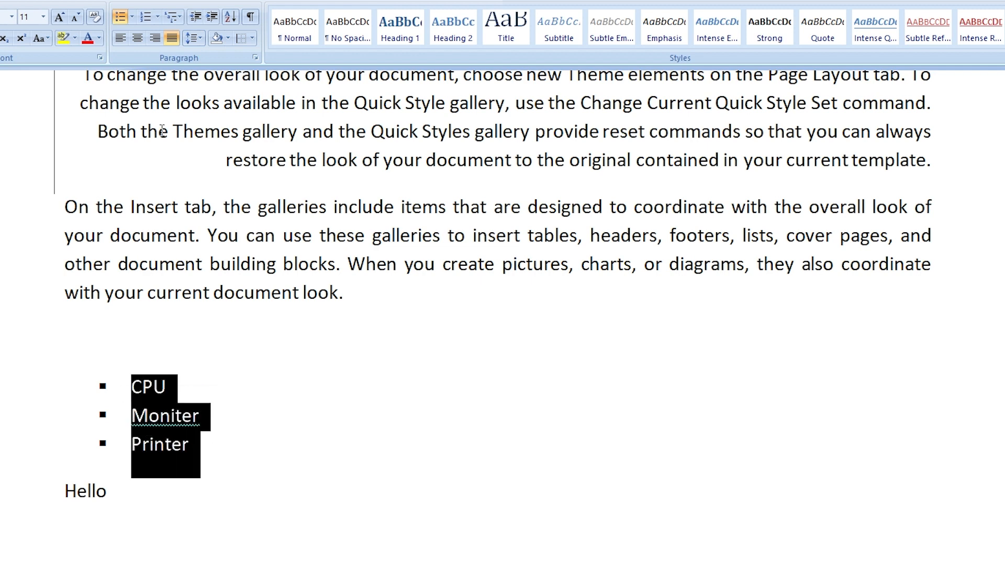
{"action": "left_click", "coordinate": [158, 18]}
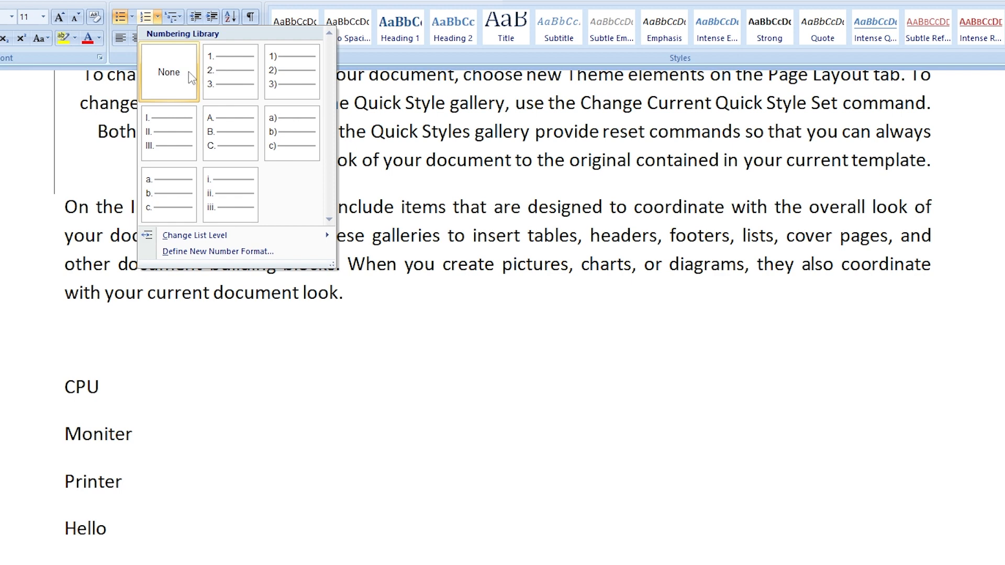
{"action": "left_click", "coordinate": [226, 78]}
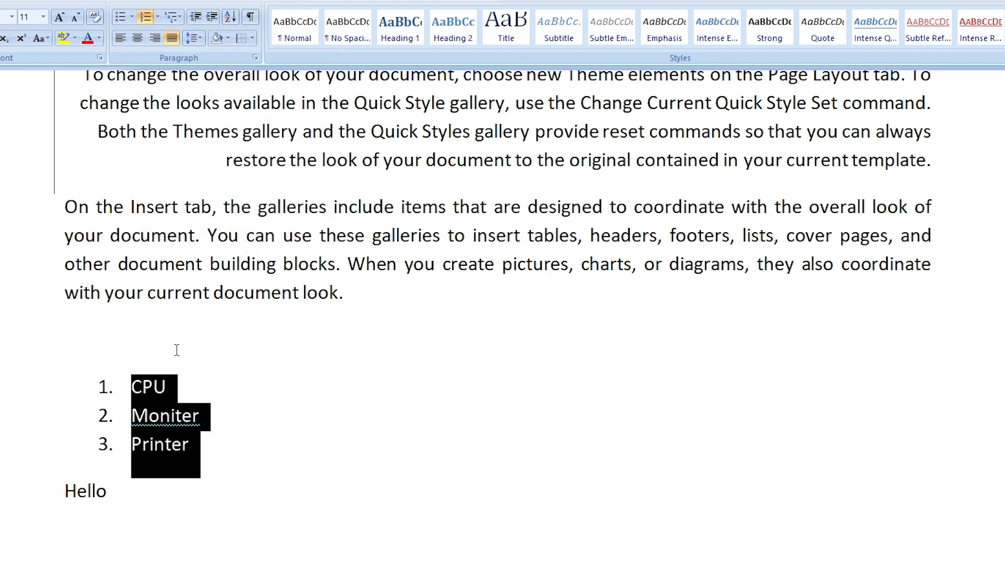
Change the numbering of the CPU, Moniter and Printer list to the a) b) c) format and deselect it
{"action": "left_click_drag", "start_coordinate": [227, 443], "coordinate": [114, 380]}
{"action": "left_click", "coordinate": [157, 18]}
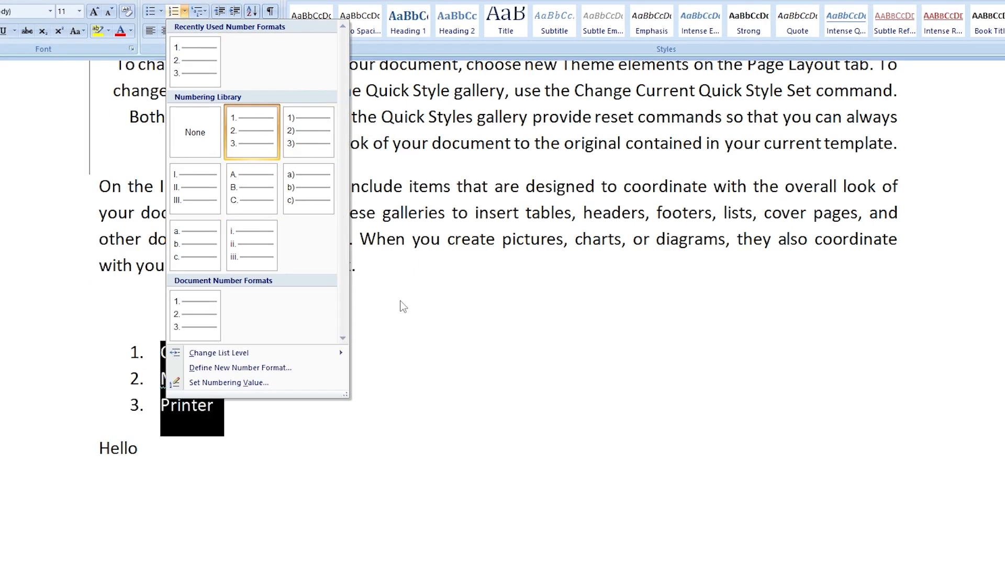
{"action": "left_click", "coordinate": [400, 299]}
{"action": "scroll", "coordinate": [359, 388], "scroll_direction": "up", "scroll_amount": 2}
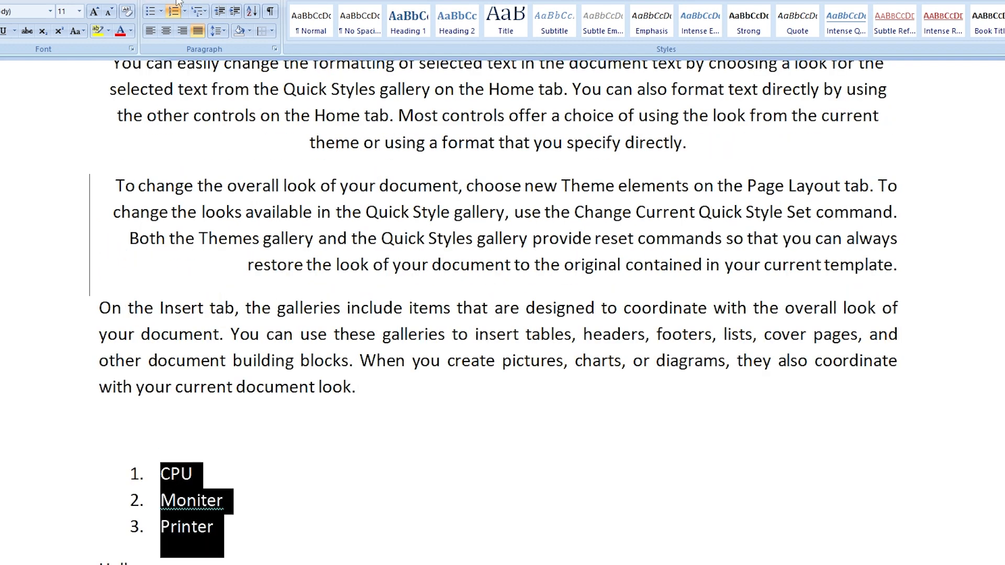
{"action": "left_click", "coordinate": [185, 11]}
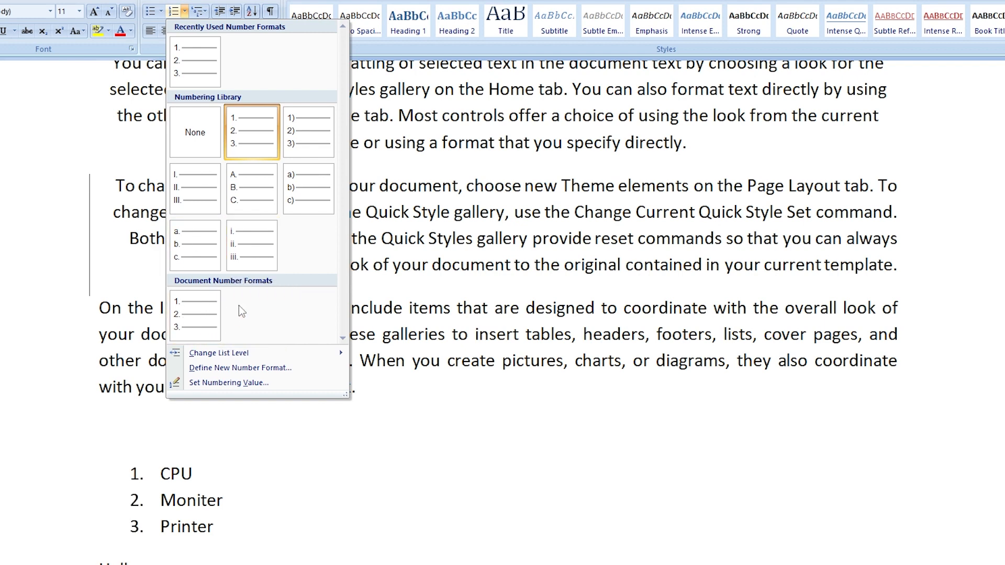
{"action": "left_click", "coordinate": [308, 188]}
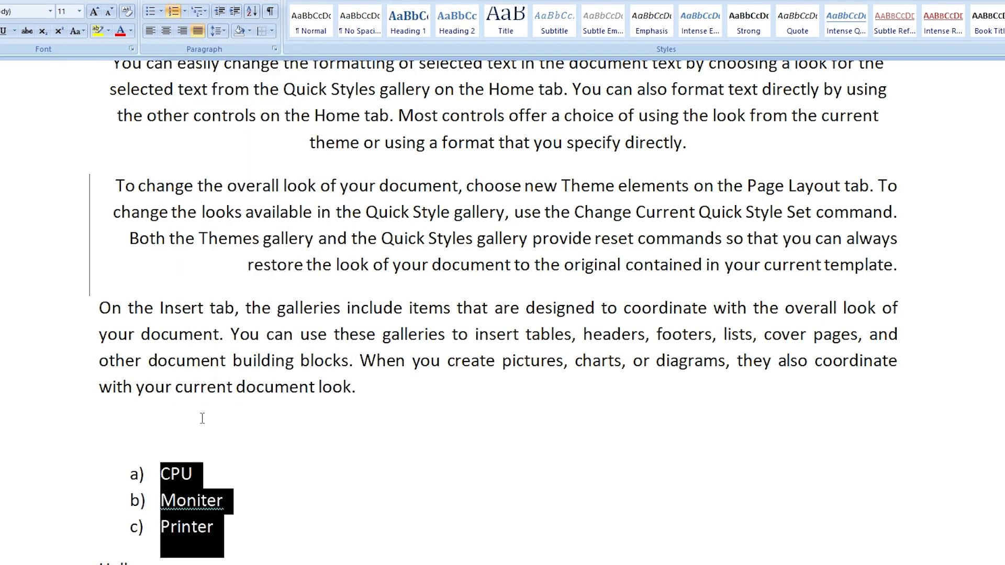
{"action": "left_click", "coordinate": [239, 528]}
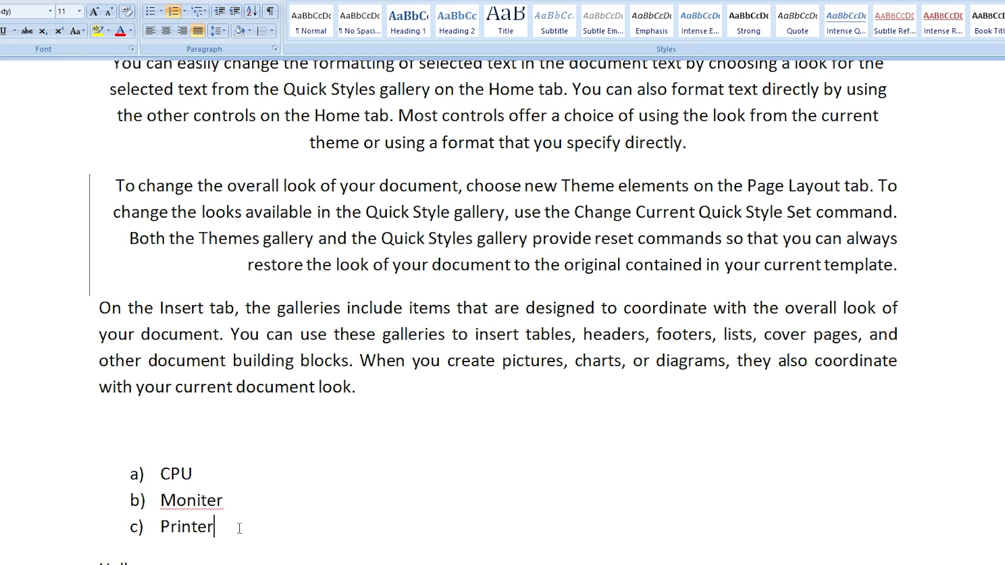
Apply the multilevel list style 1) a) i) to the CPU, Moniter and Printer items
{"action": "left_click_drag", "start_coordinate": [249, 528], "coordinate": [143, 468]}
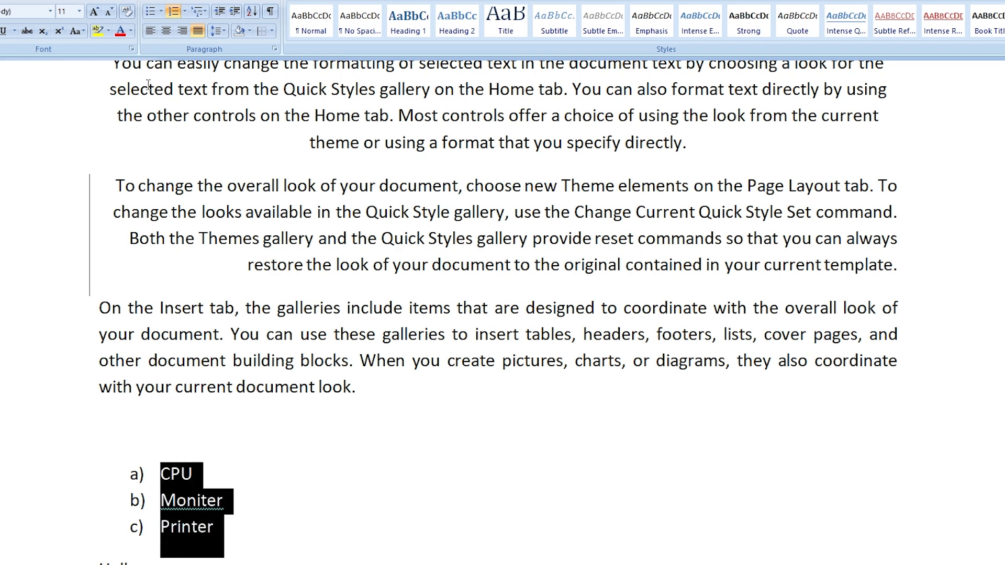
{"action": "left_click", "coordinate": [206, 13]}
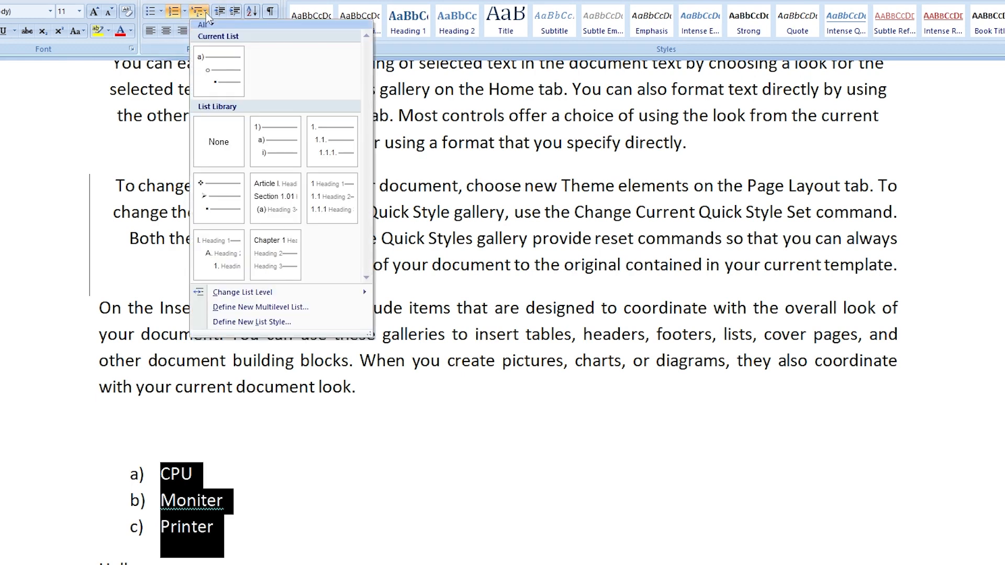
{"action": "mouse_move", "coordinate": [198, 68]}
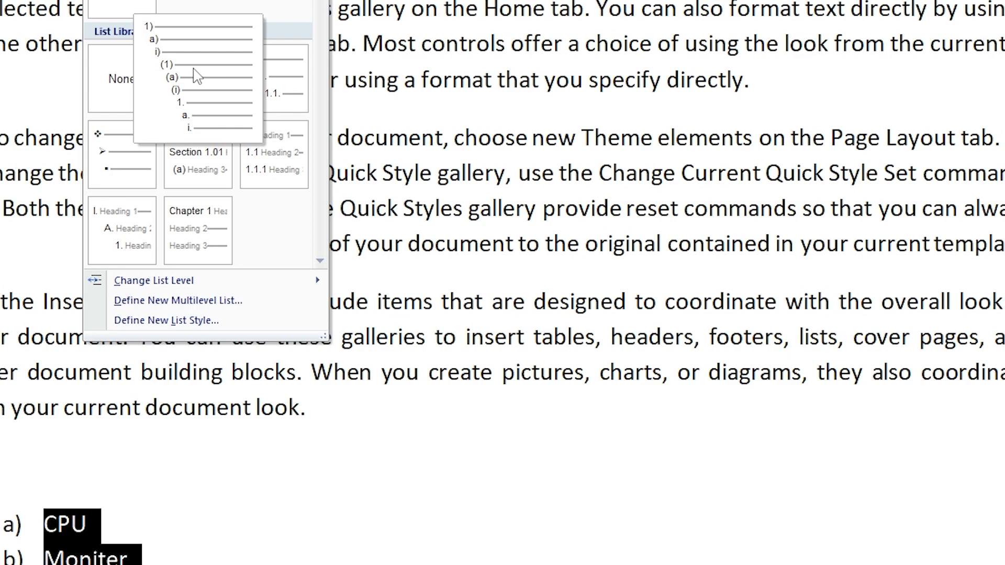
{"action": "left_click", "coordinate": [197, 76]}
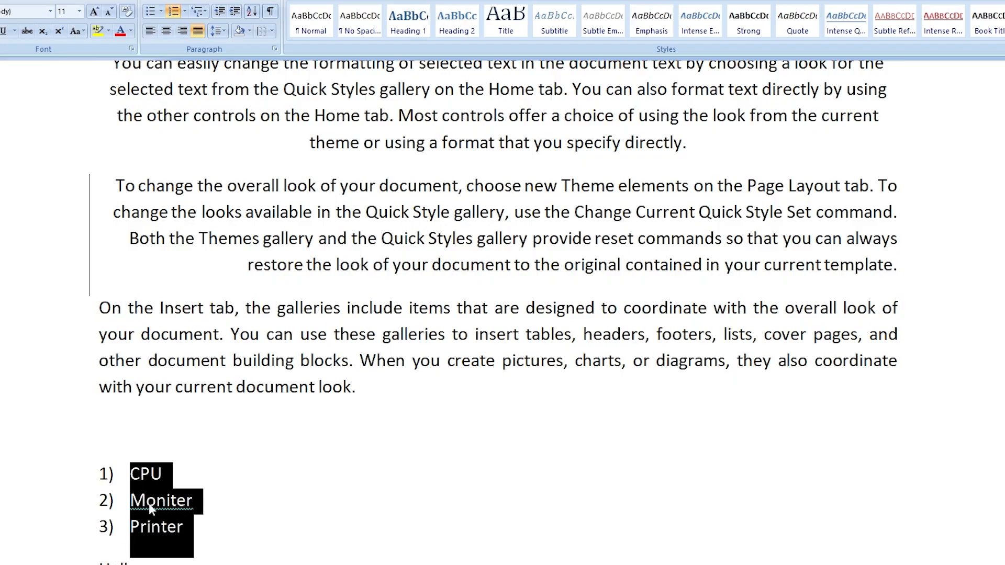
Add Motherboard as a second-level item under CPU and Ram as a third-level item under Motherboard
{"action": "left_click", "coordinate": [175, 475]}
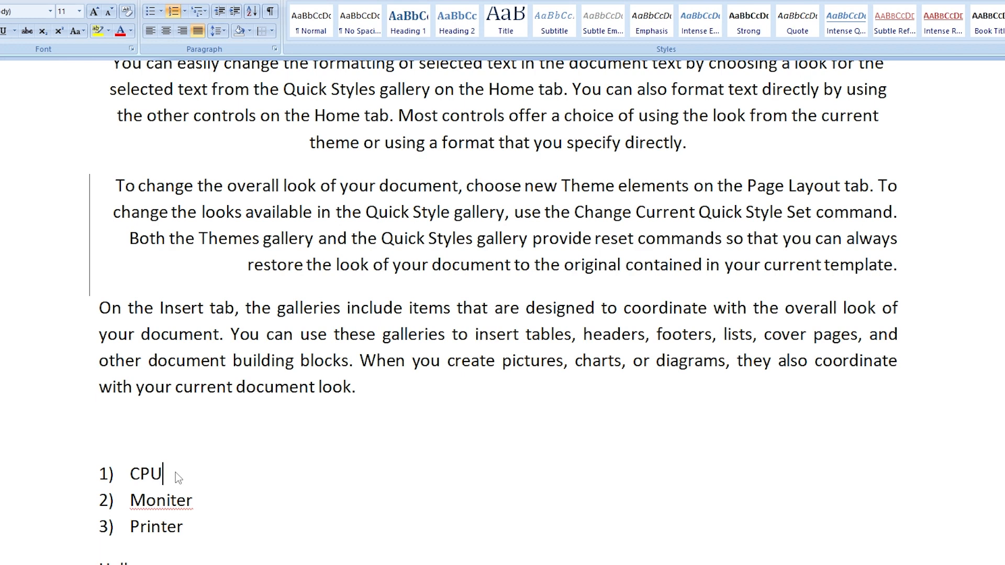
{"action": "key", "text": "Return"}
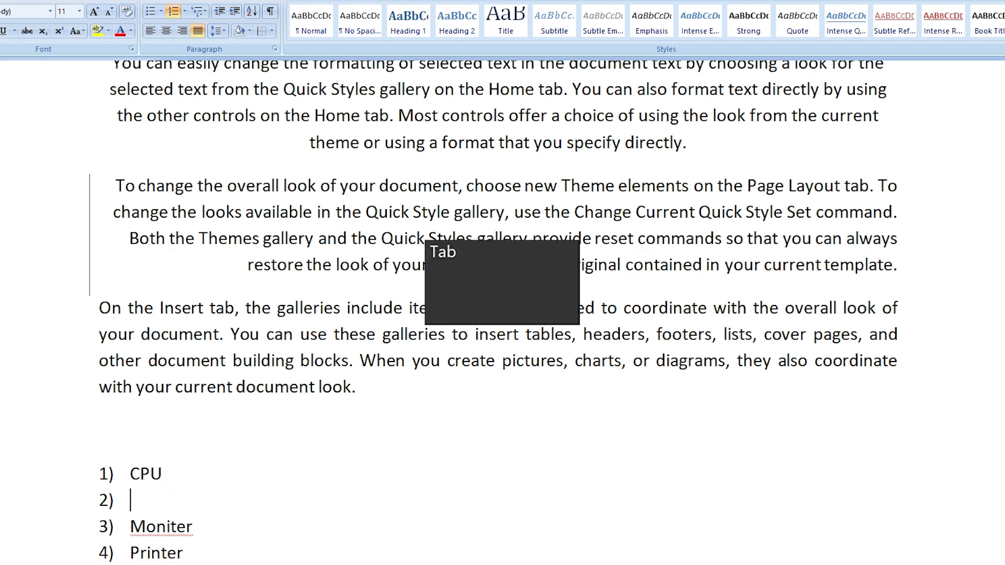
{"action": "key", "text": "Tab"}
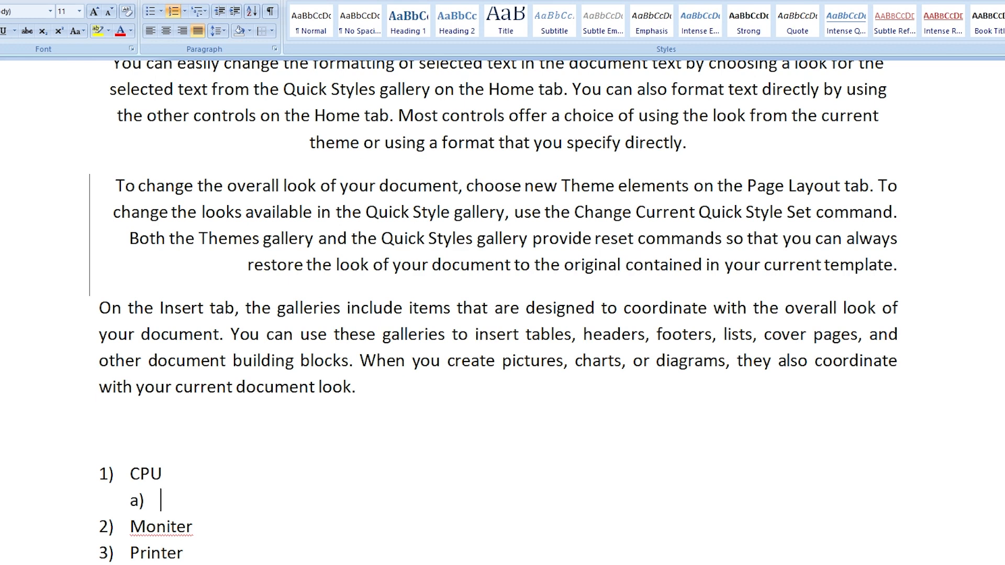
{"action": "type", "text": "Motherboard"}
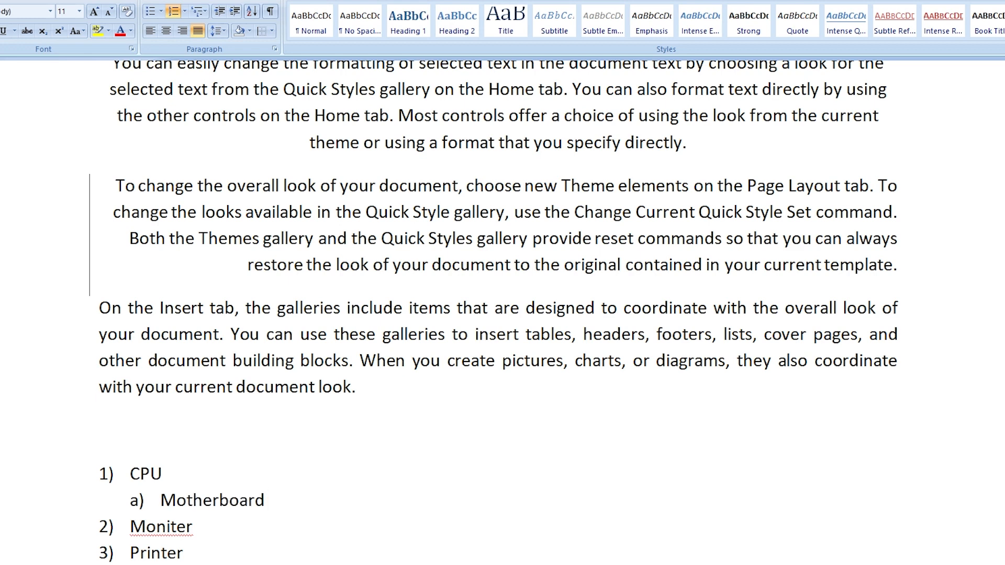
{"action": "key", "text": "Return"}
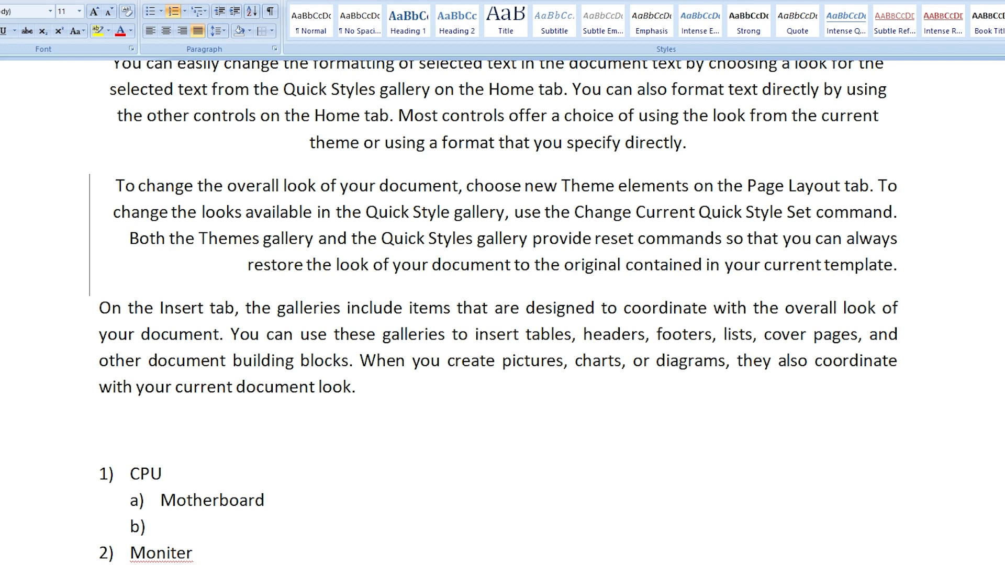
{"action": "key", "text": "Tab"}
{"action": "type", "text": "Ram"}
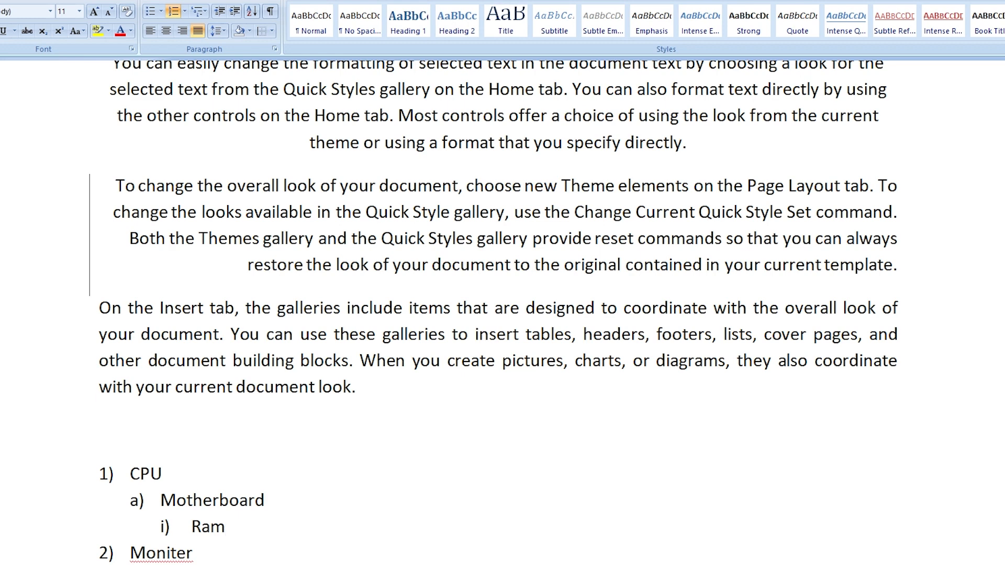
Add an empty list item after Ram, shift it between deeper and shallower levels, and leave it at the top level
{"action": "key", "text": "Return"}
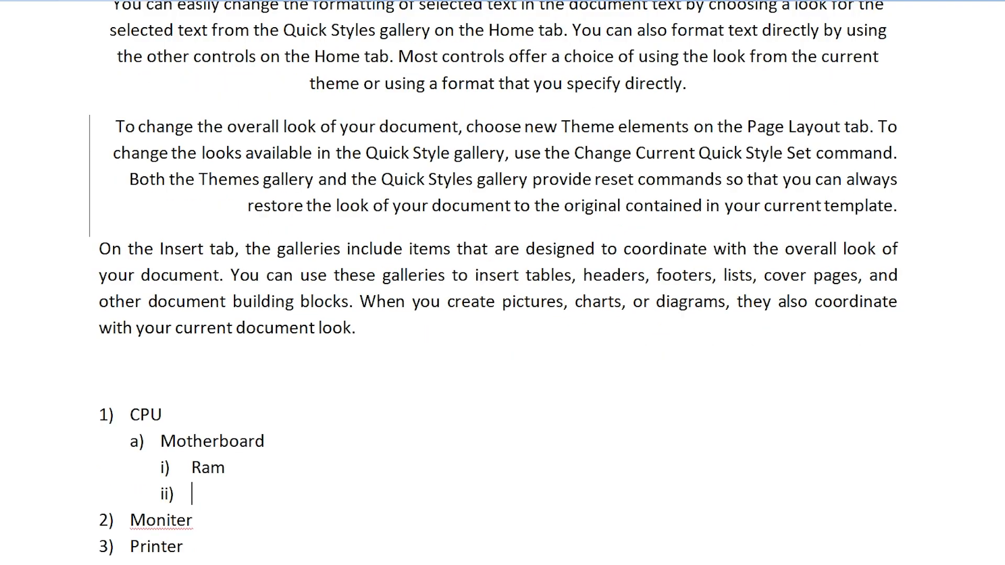
{"action": "key", "text": "Tab"}
{"action": "key", "text": "shift+Tab"}
{"action": "key", "text": "shift+Tab"}
{"action": "key", "text": "shift+Tab"}
{"action": "key", "text": "Tab"}
{"action": "key", "text": "shift+Tab"}
Add six plain-text lines below Hello, each containing one person's first name
{"action": "scroll", "coordinate": [180, 497], "scroll_direction": "down", "scroll_amount": 3}
{"action": "left_click", "coordinate": [218, 424]}
{"action": "key", "text": "Return"}
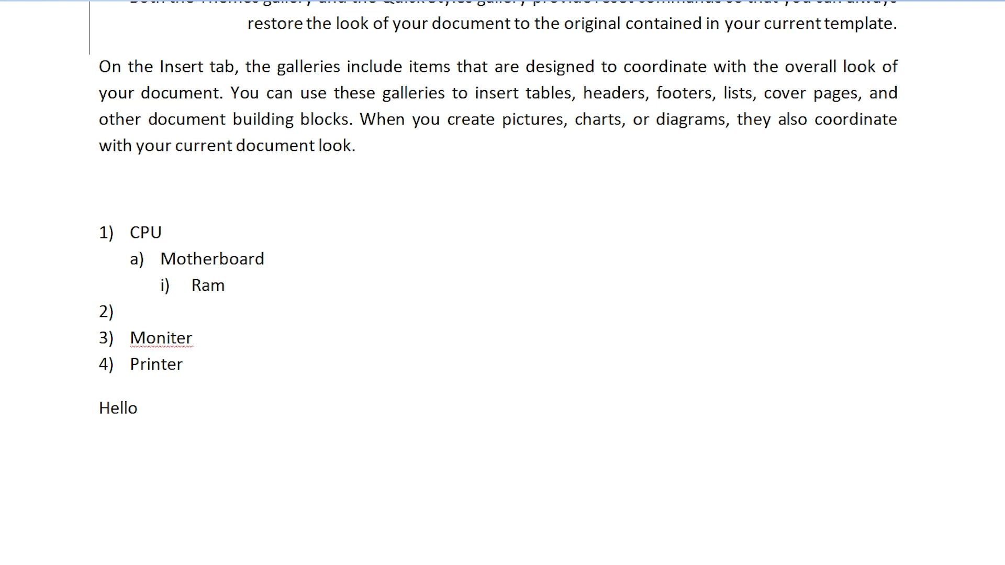
{"action": "type", "text": "Govind"}
{"action": "key", "text": "Return"}
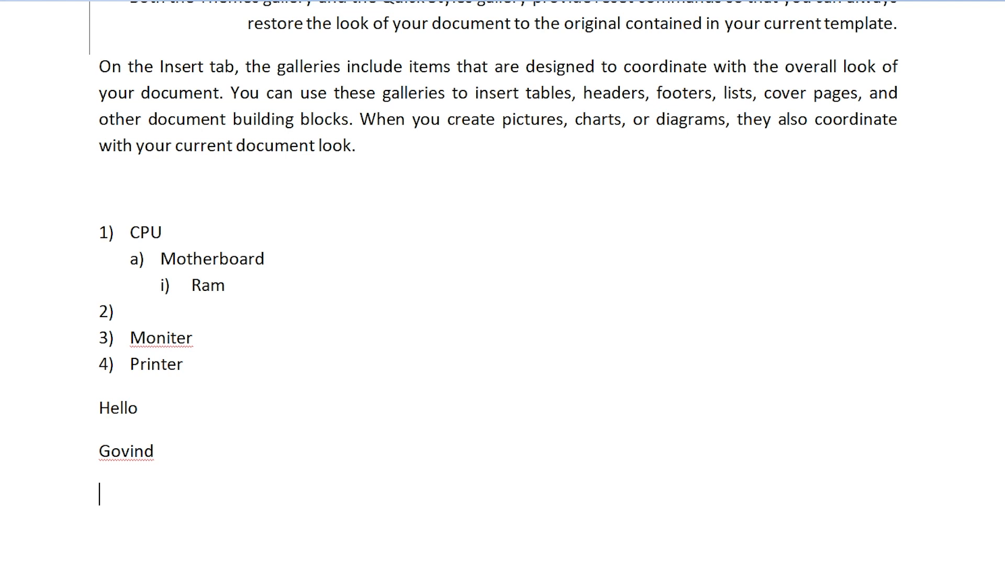
{"action": "type", "text": "Anil"}
{"action": "key", "text": "Return"}
{"action": "type", "text": "Ramesh"}
{"action": "key", "text": "Return"}
{"action": "type", "text": "Ajay"}
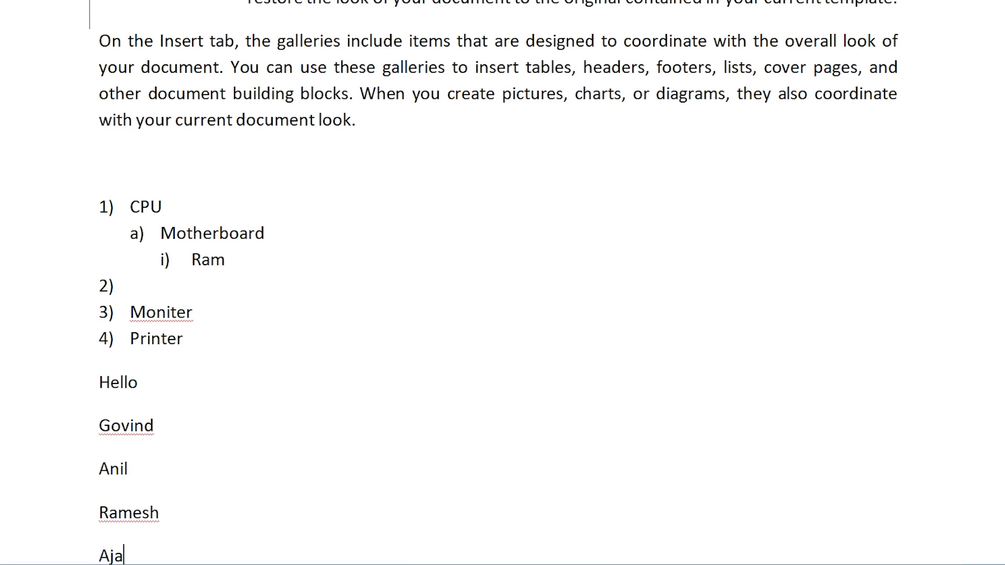
{"action": "key", "text": "Return"}
{"action": "type", "text": "Bablu"}
{"action": "key", "text": "Return"}
{"action": "type", "text": "Rahul"}
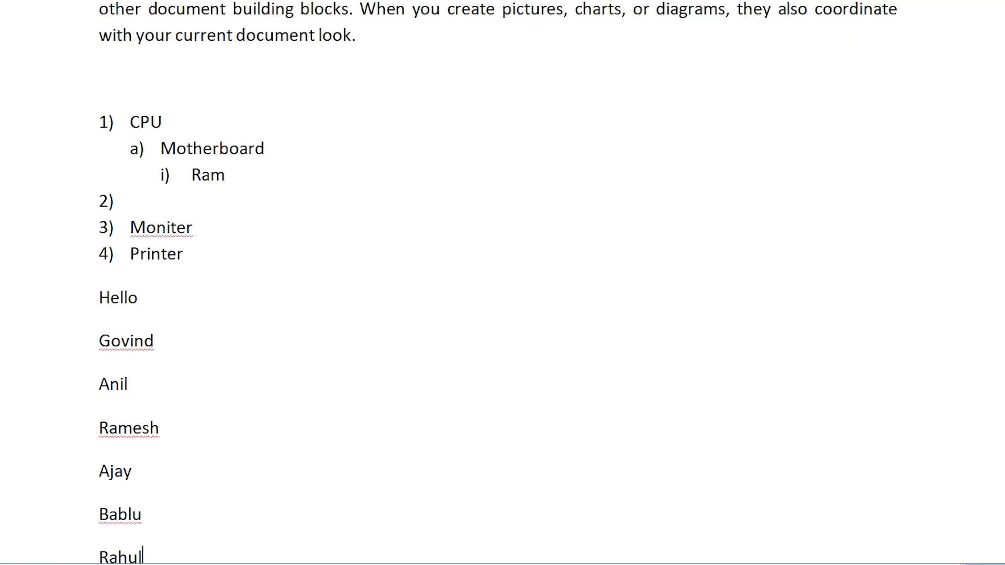
Select the six name lines below Hello and sort them by paragraph as text in ascending order
{"action": "scroll", "coordinate": [229, 386], "scroll_direction": "down", "scroll_amount": 3}
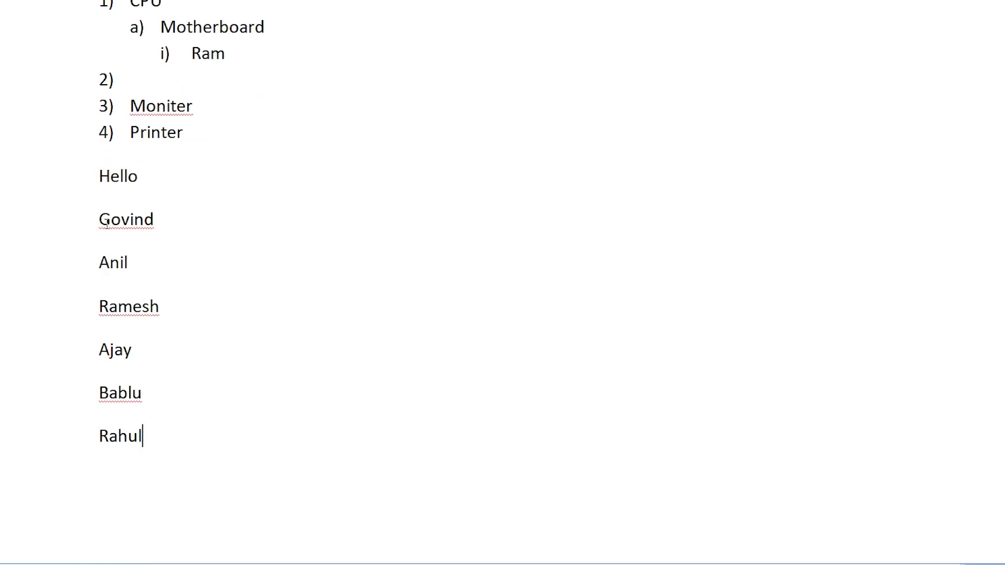
{"action": "left_click_drag", "start_coordinate": [99, 220], "coordinate": [217, 441]}
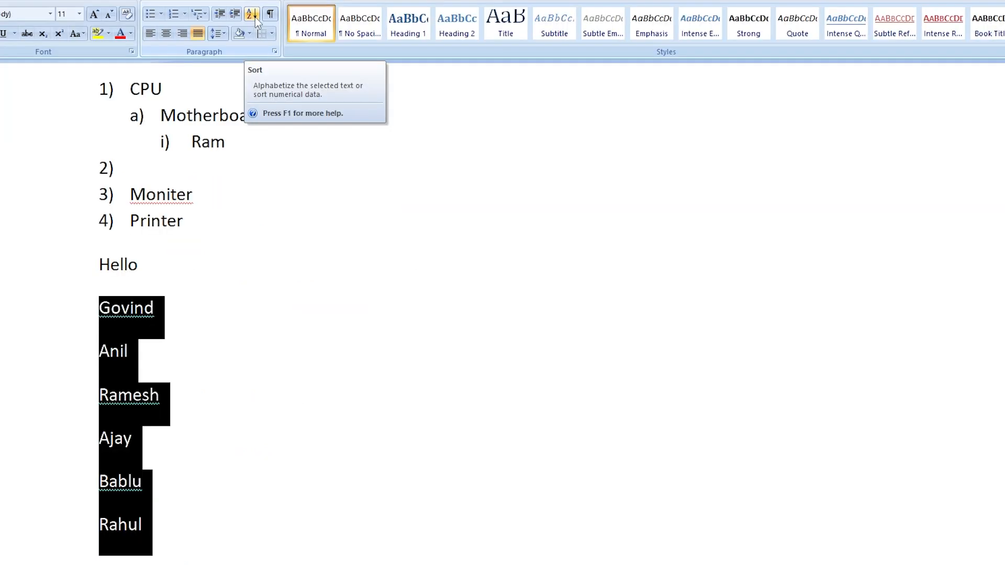
{"action": "left_click", "coordinate": [256, 16]}
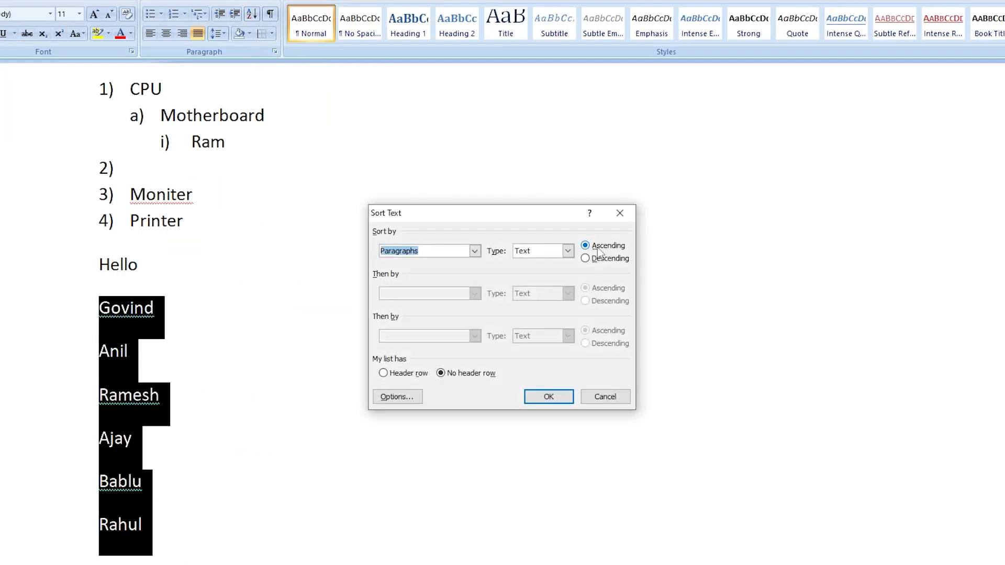
{"action": "left_click", "coordinate": [564, 400]}
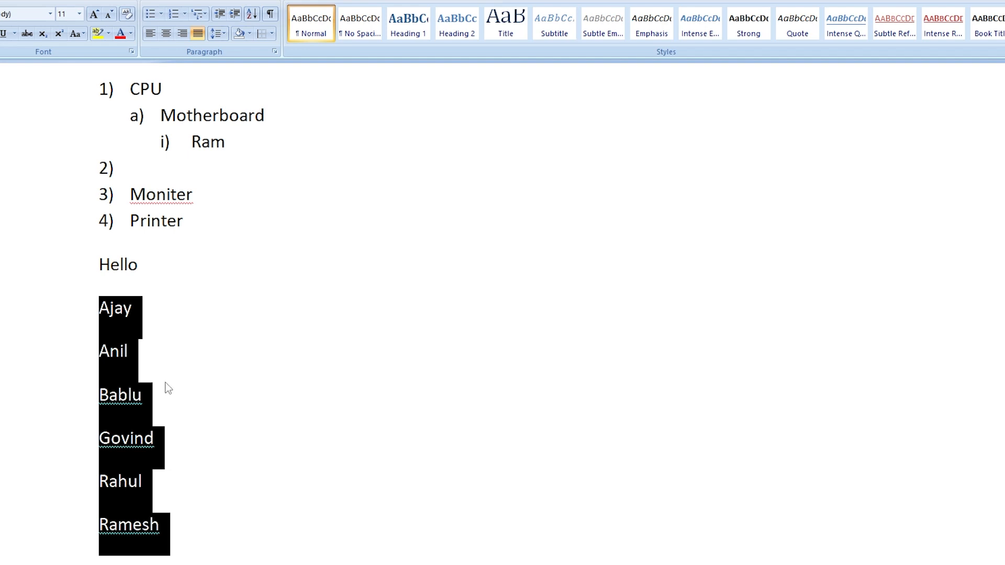
Sort the selected name lines by paragraph as text in descending order
{"action": "left_click", "coordinate": [252, 13]}
{"action": "left_click", "coordinate": [585, 258]}
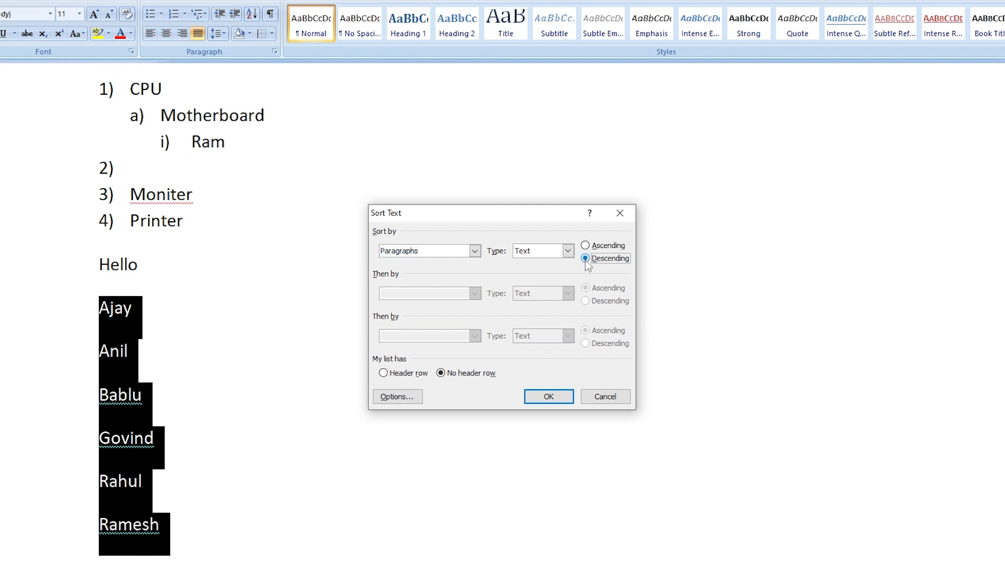
{"action": "left_click", "coordinate": [570, 399]}
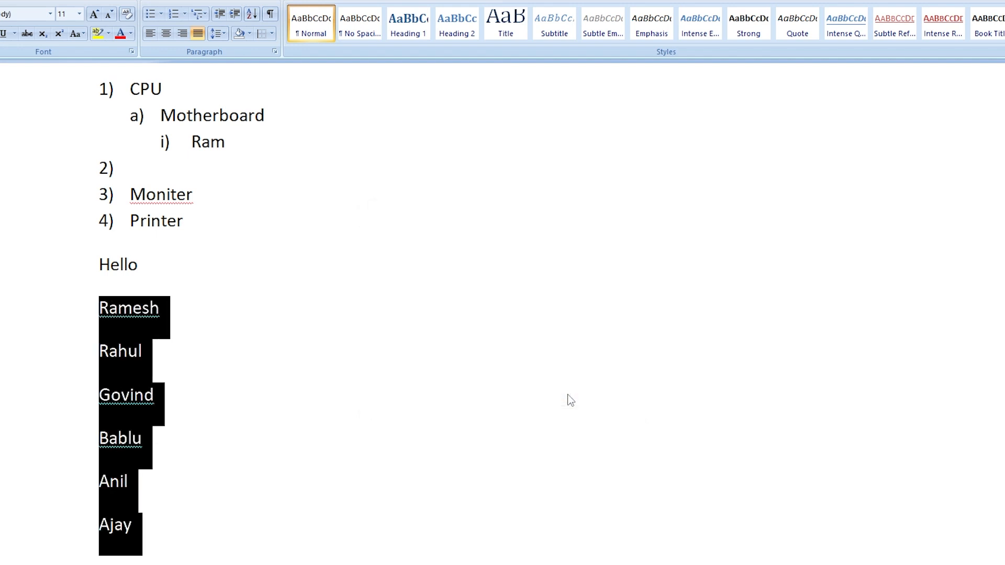